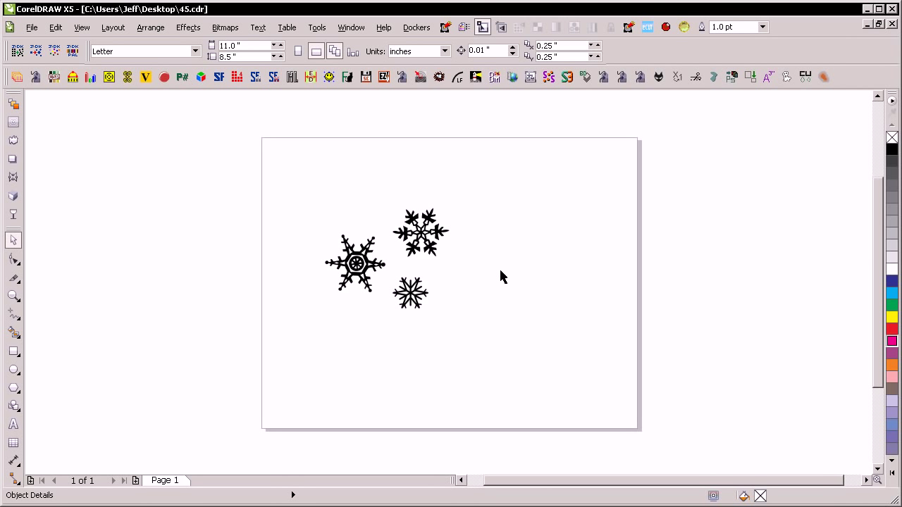
- Zoom the view in on the three black snowflakes in 45.cdr
key(F4)
key(F3)
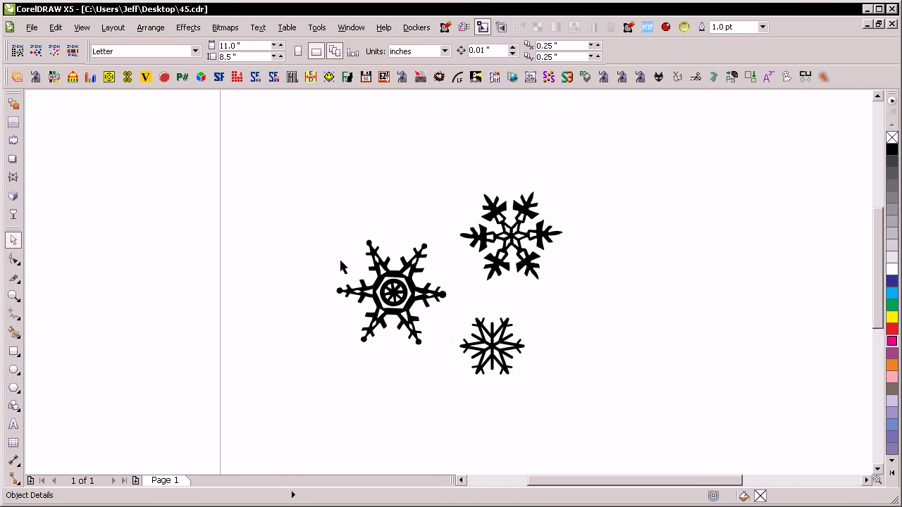
- Rotate the three snowflakes to about 321°, shrink them to about 60%, and move them right
drag(294, 179, 667, 455)
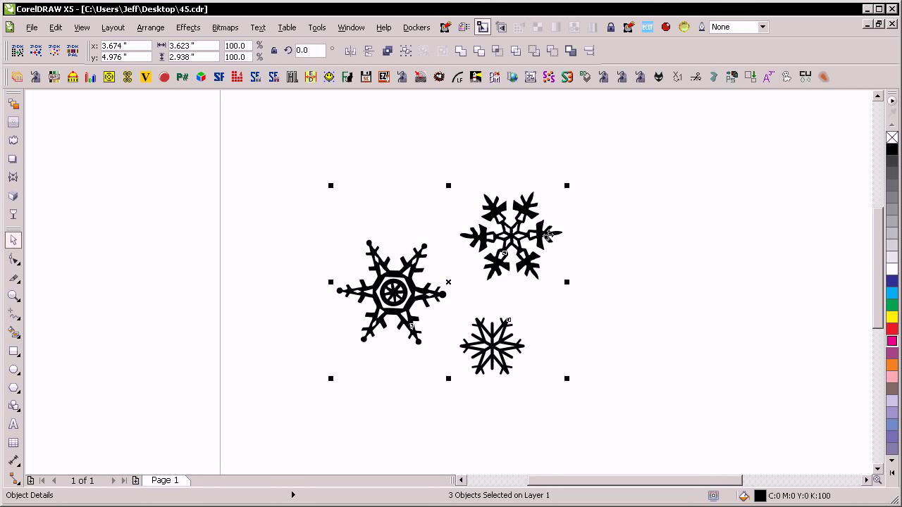
click(548, 235)
drag(568, 186, 583, 287)
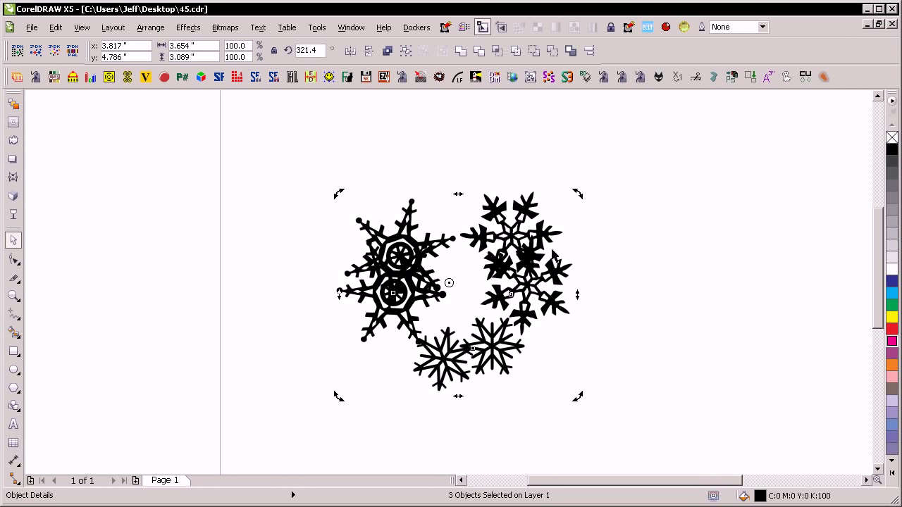
drag(578, 198, 529, 235)
drag(496, 302, 659, 325)
click(620, 320)
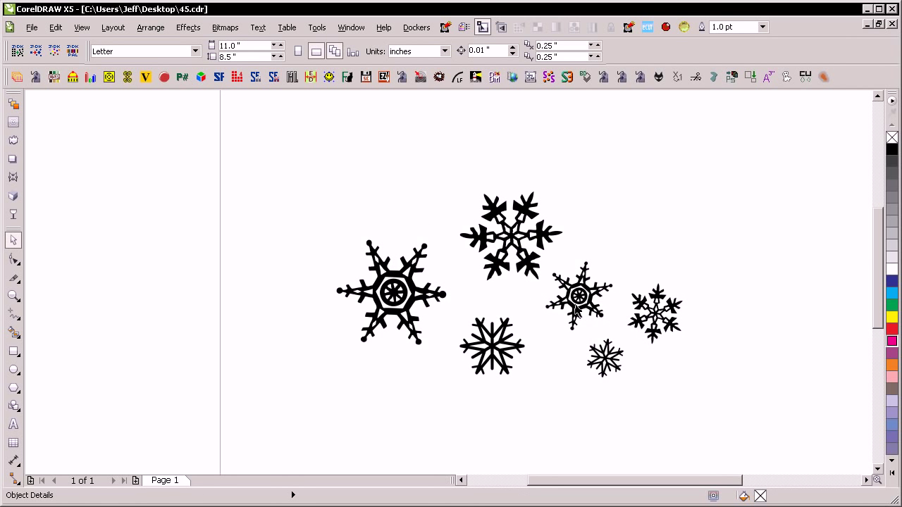
- Nudge the individual snowflakes into a loose cluster of six
drag(542, 252, 527, 259)
drag(581, 301, 590, 266)
drag(619, 353, 584, 344)
click(641, 370)
drag(647, 326, 630, 336)
click(624, 435)
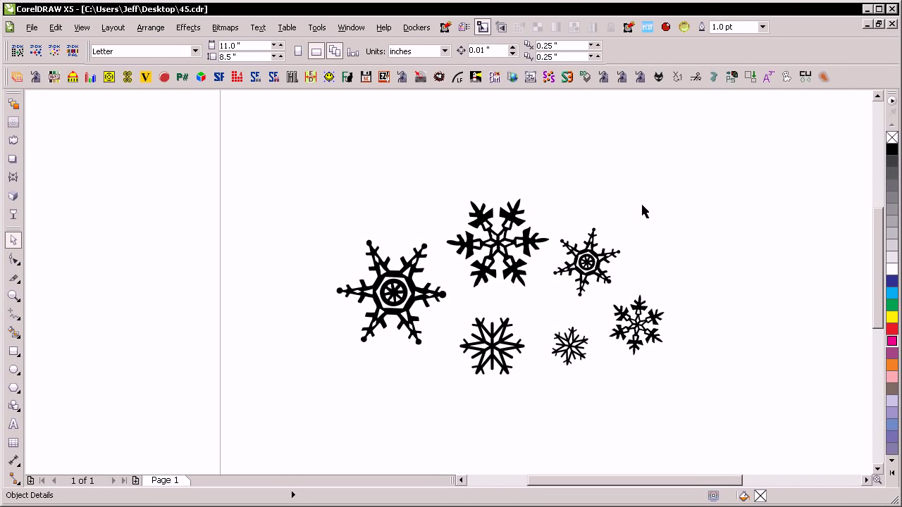
- Switch the Artistic Media tool to Sprayer and start a New Spraylist
key(i)
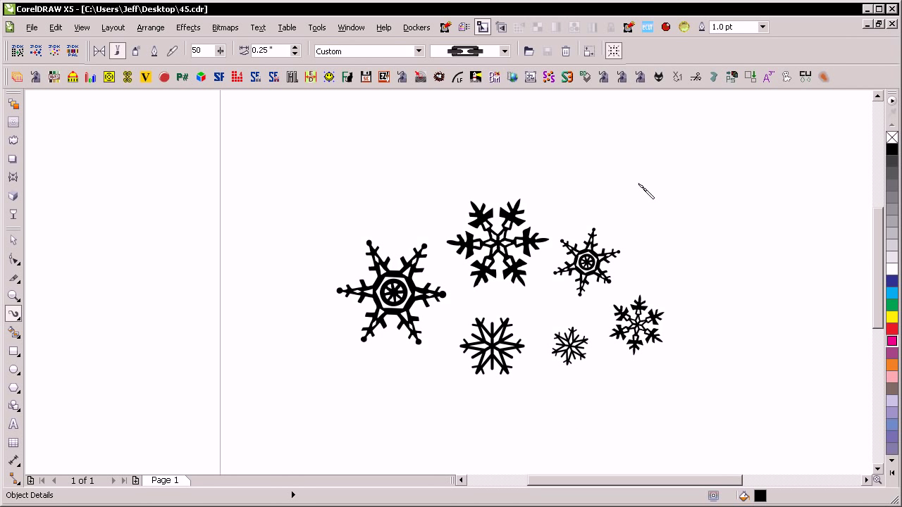
click(136, 52)
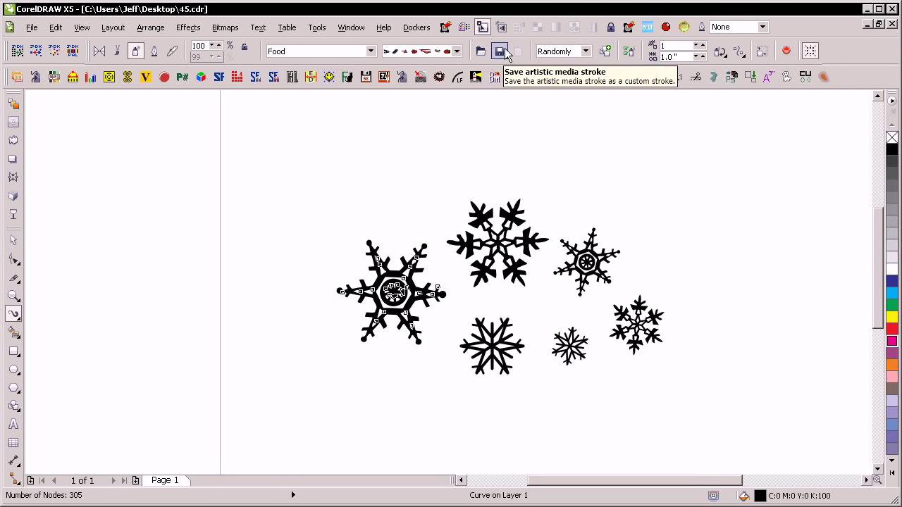
click(371, 50)
click(457, 51)
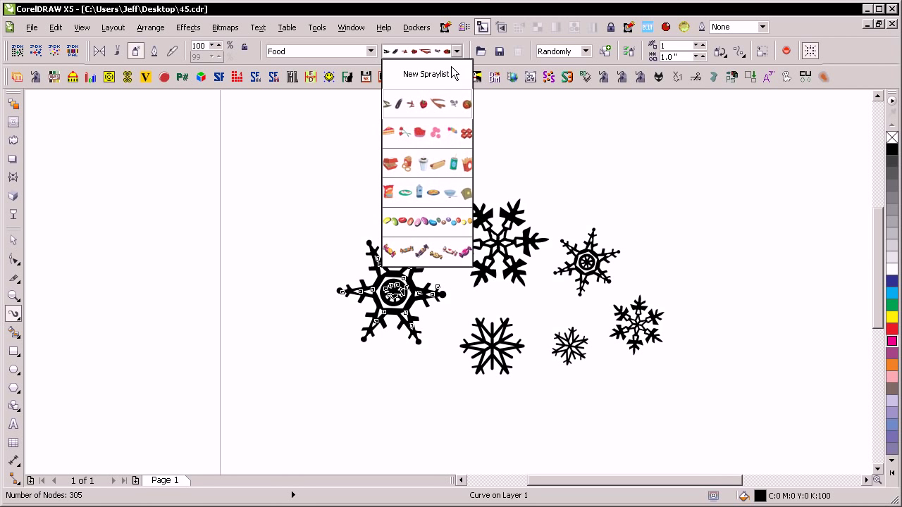
click(426, 77)
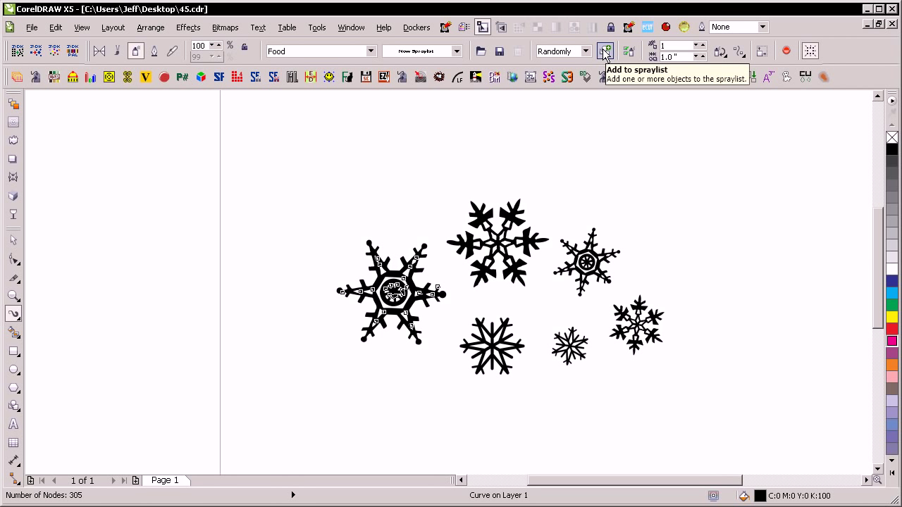
- Add the large left, top, small bottom, bottom-middle and lower-right snowflakes to the spraylist
click(604, 51)
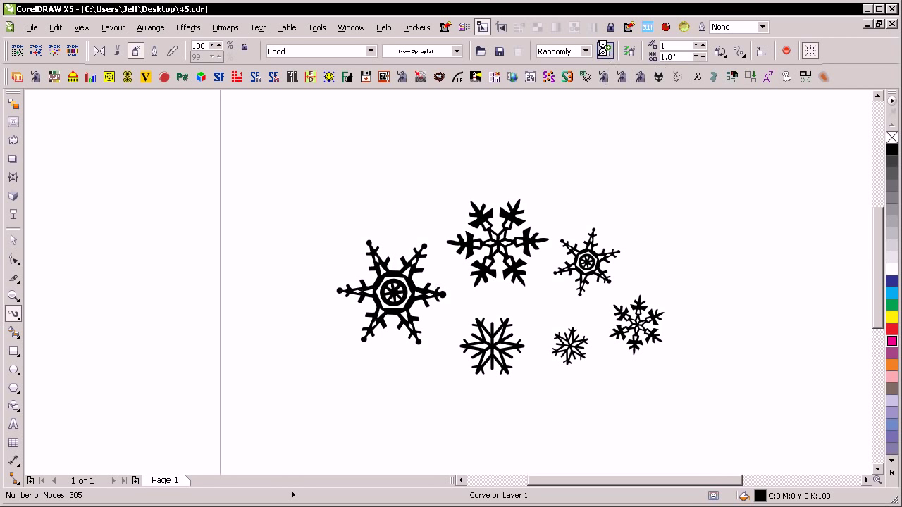
click(527, 223)
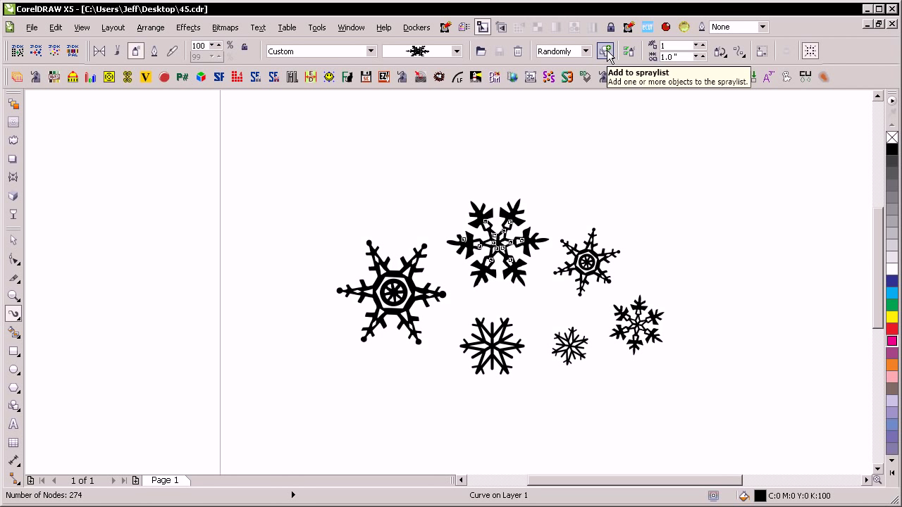
click(606, 51)
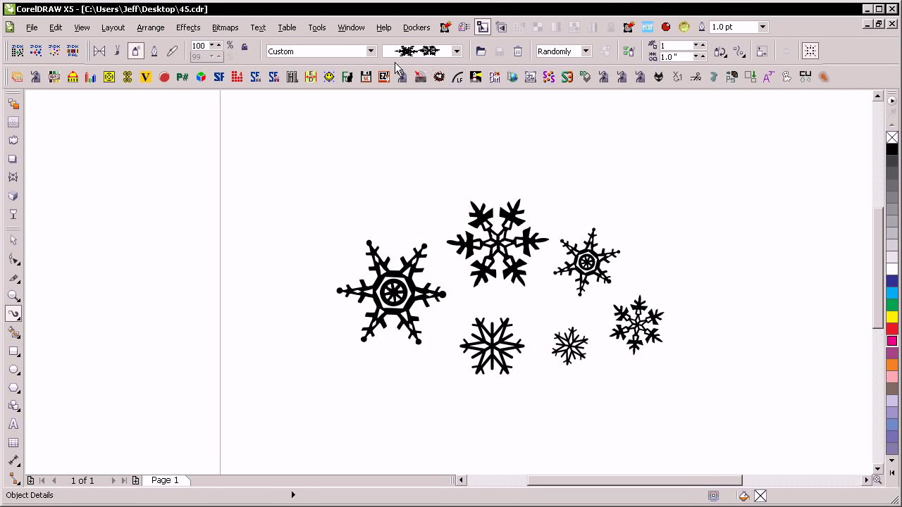
click(582, 350)
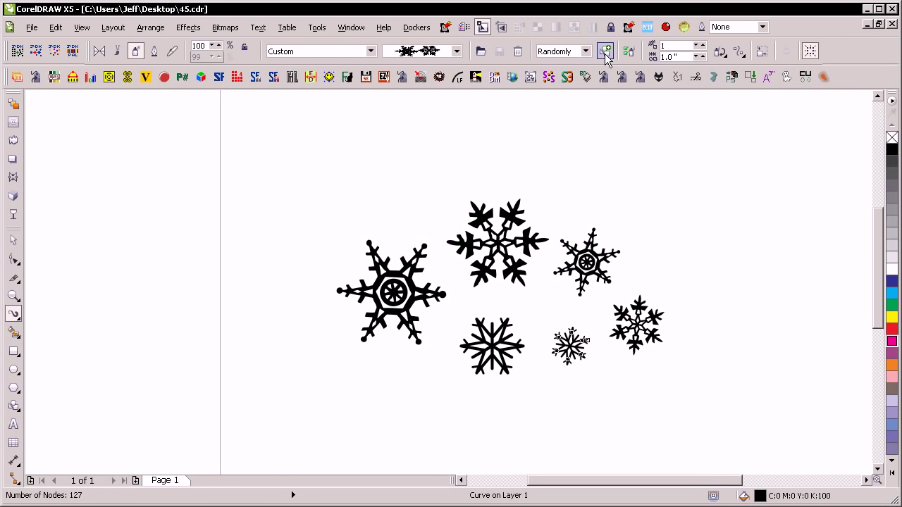
click(605, 51)
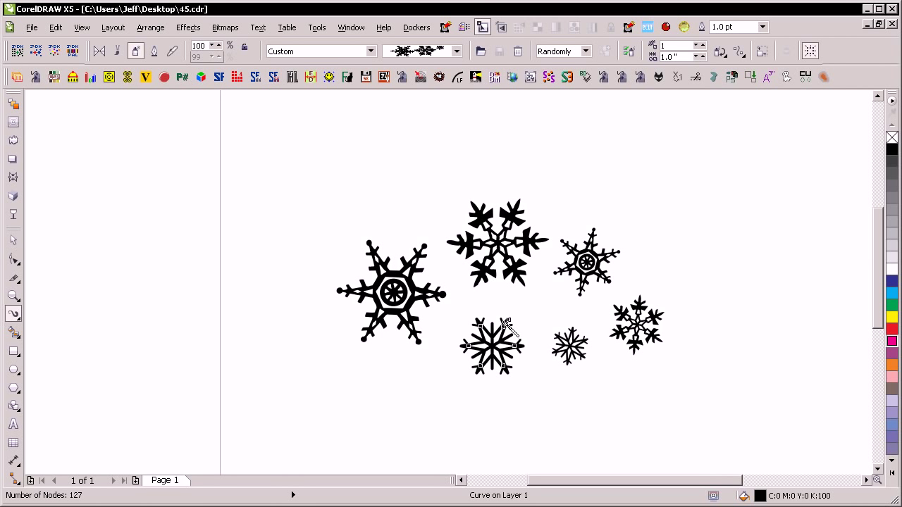
click(508, 329)
click(605, 52)
click(600, 267)
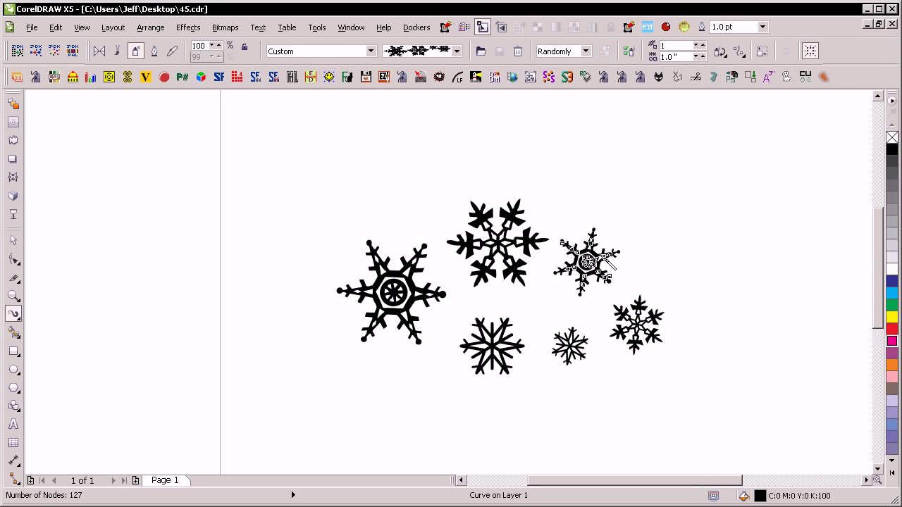
click(638, 320)
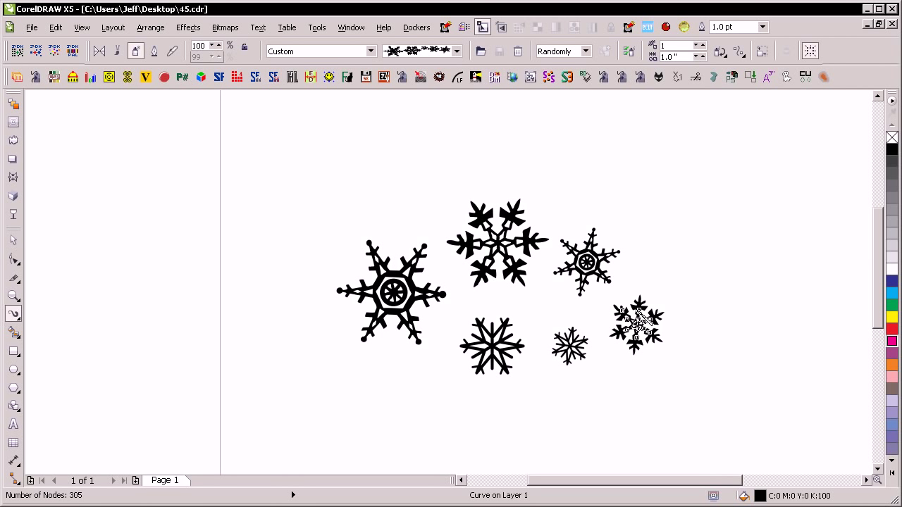
click(607, 163)
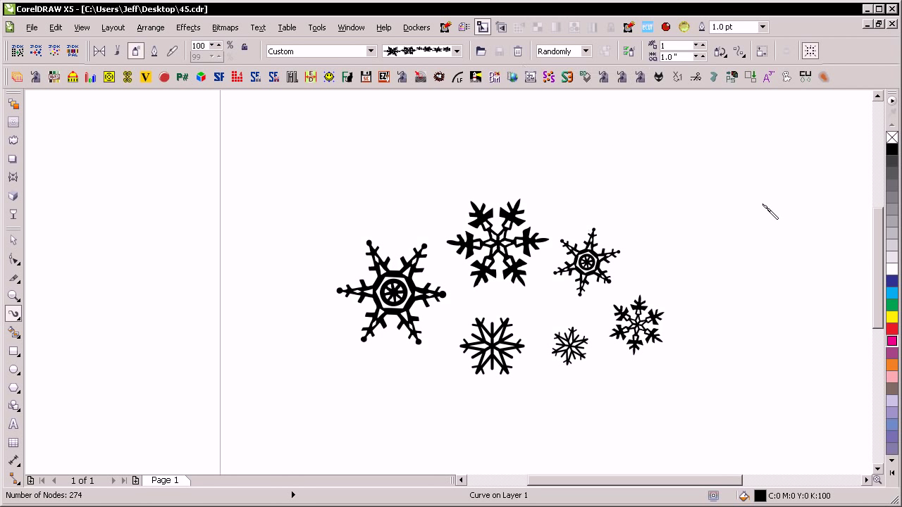
- Spray an arc of snowflakes across the top of the page with 2.0" spacing
mouse_move(338, 176)
mouse_down()
mouse_move(566, 141)
mouse_move(712, 200)
mouse_up()
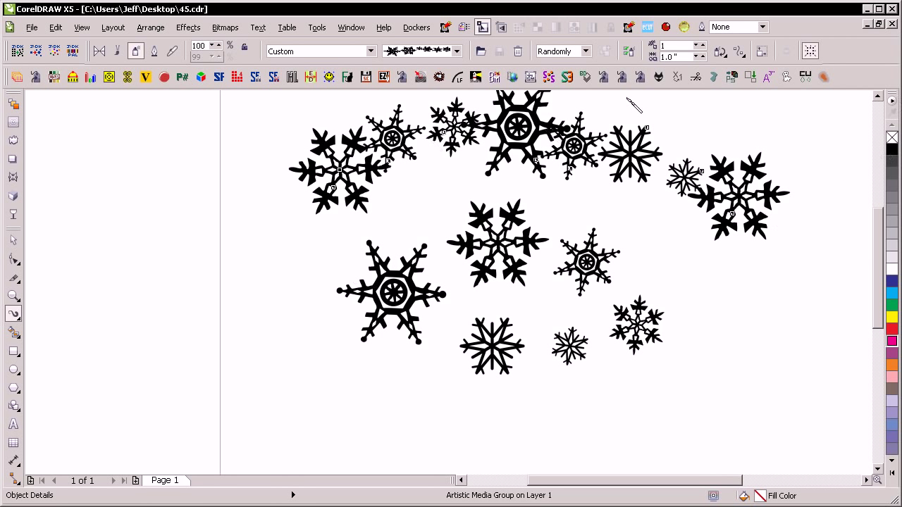
double_click(682, 57)
text(2)
key(Return)
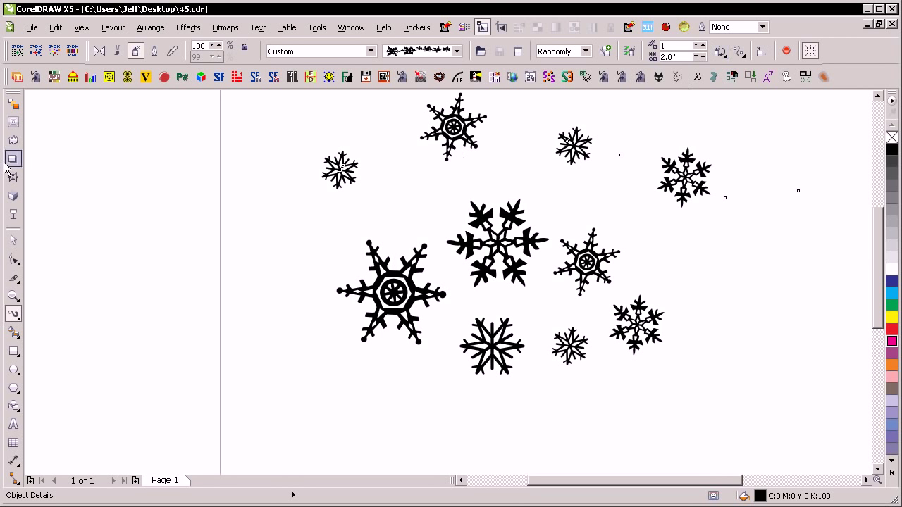
click(12, 240)
key(i)
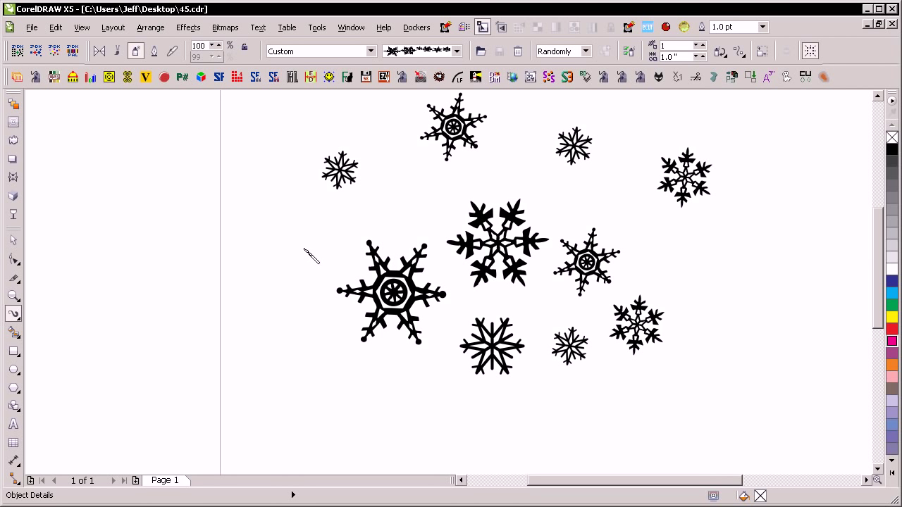
click(13, 241)
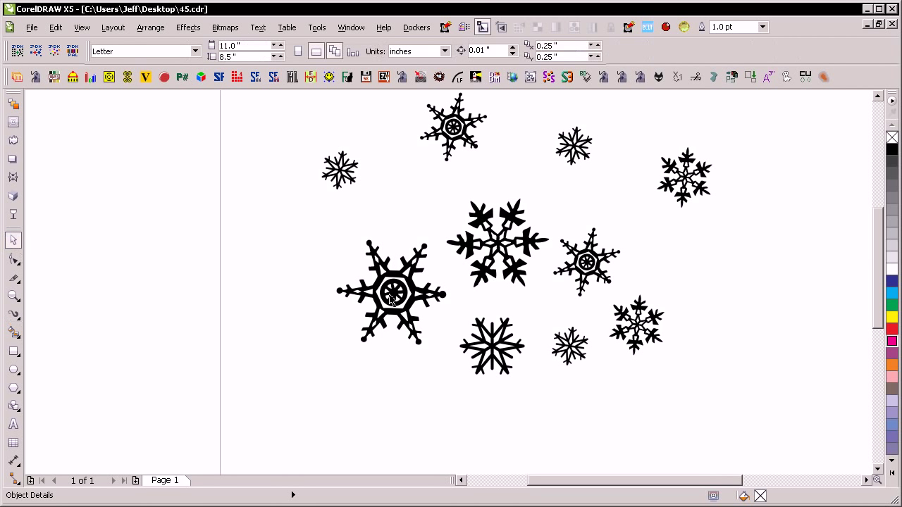
- Zoom out, then select and delete every snowflake, including the sprayed arc
key(F3)
drag(642, 153, 235, 459)
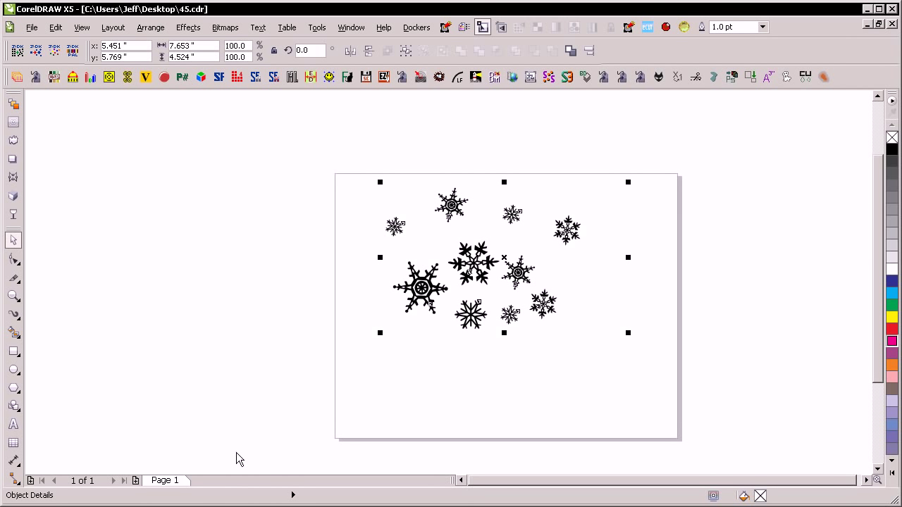
key(Delete)
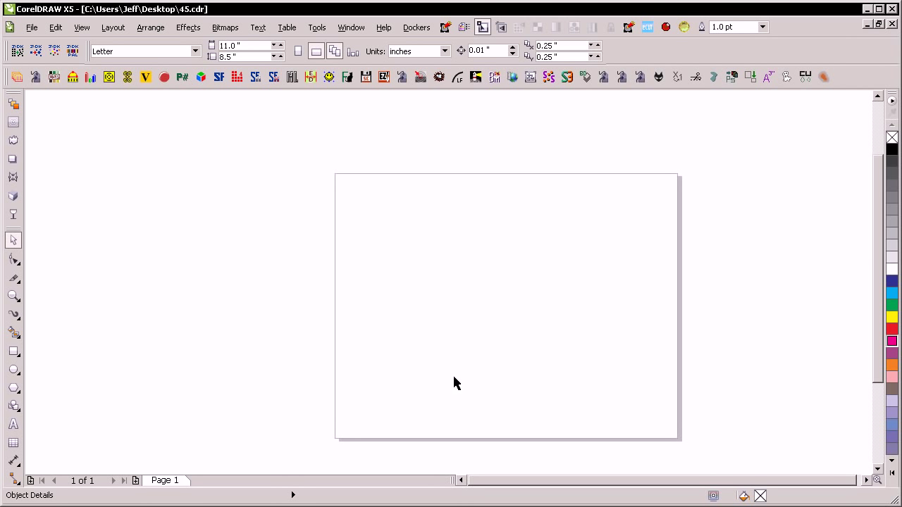
- Type 'JH' on the page, enlarge it to about 658 pt and move it right
click(13, 425)
click(396, 288)
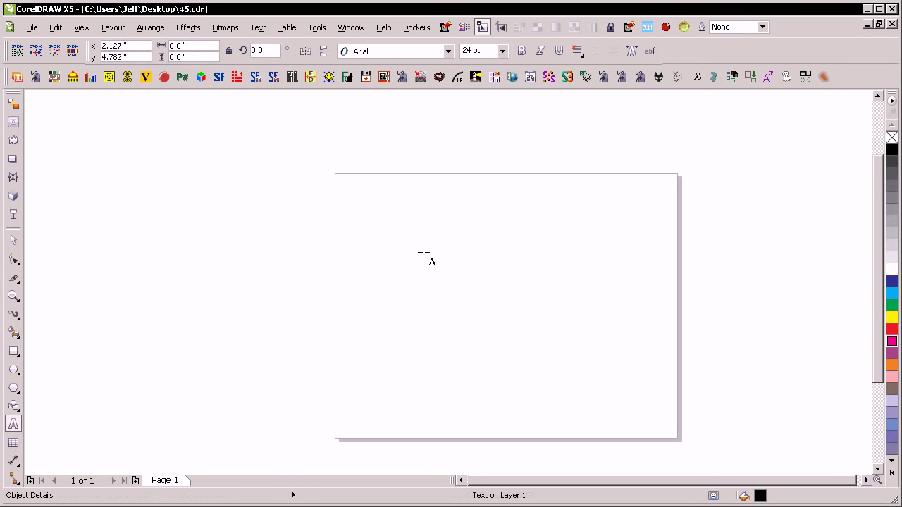
text(JH)
key(ctrl+space)
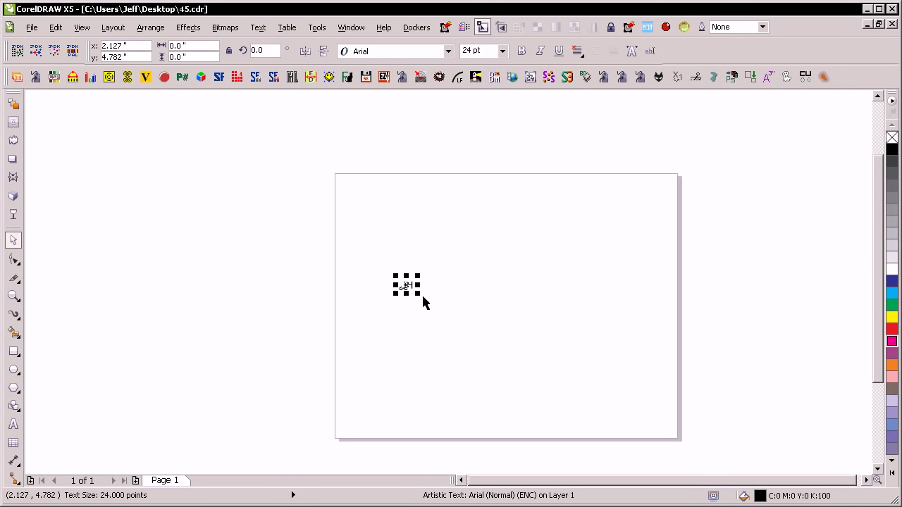
drag(421, 294, 599, 384)
drag(554, 302, 626, 319)
- Set JH in Freestyle Script, enlarge it to about 1,148 pt, and convert to curves
click(448, 51)
click(509, 278)
key(F3)
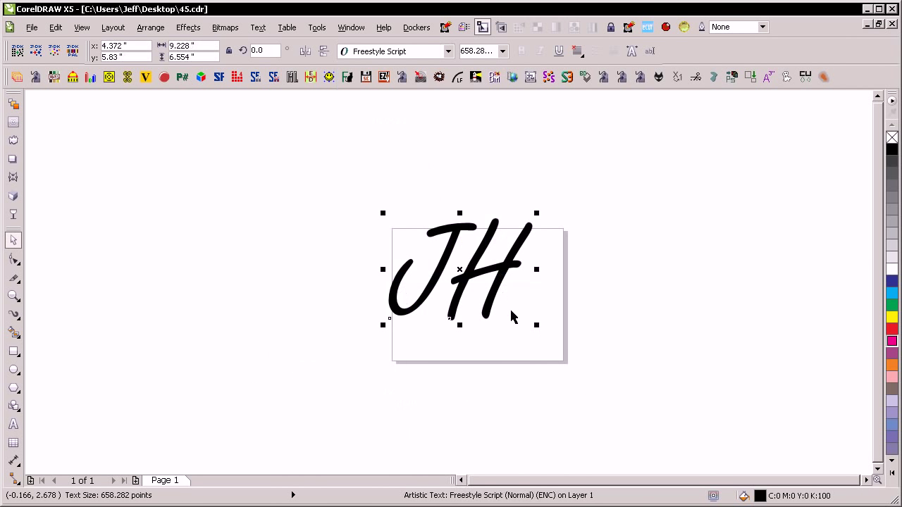
drag(536, 326, 648, 415)
drag(552, 312, 539, 317)
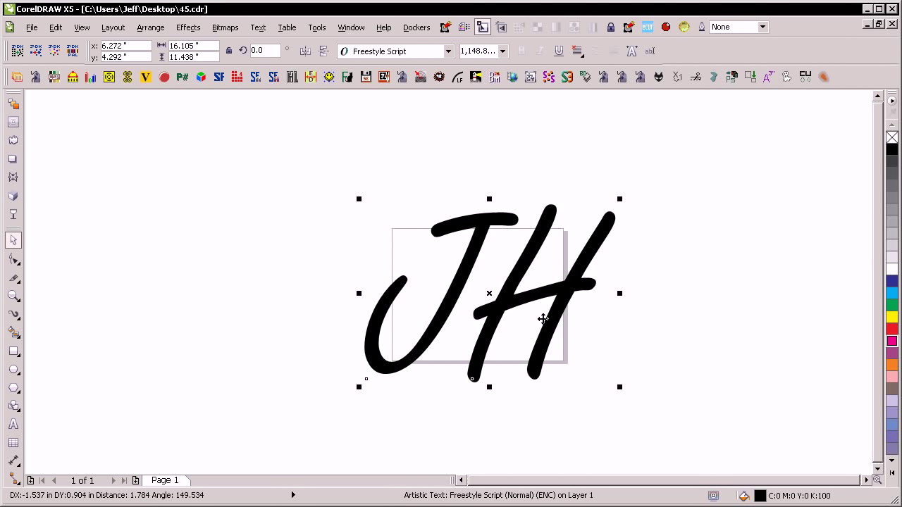
key(ctrl+q)
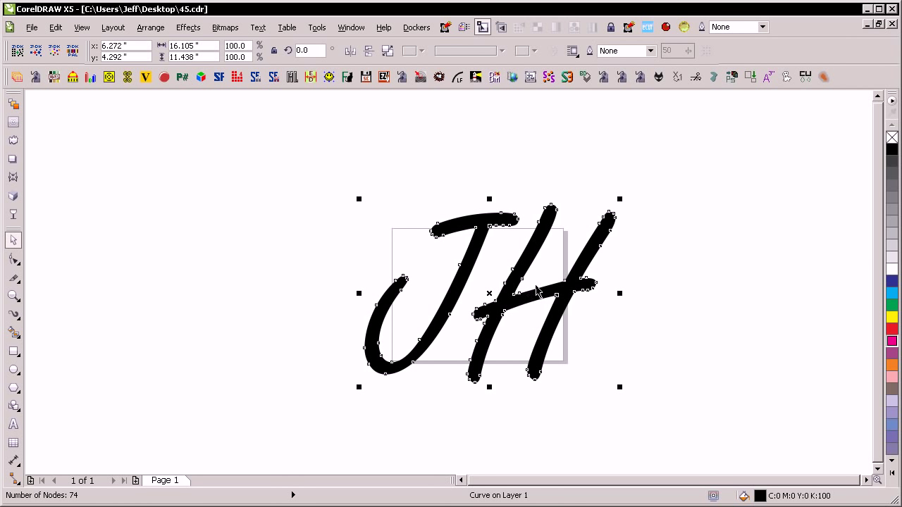
- Remove the JH fill and spray the custom snowflake spraylist along its curve
click(892, 137)
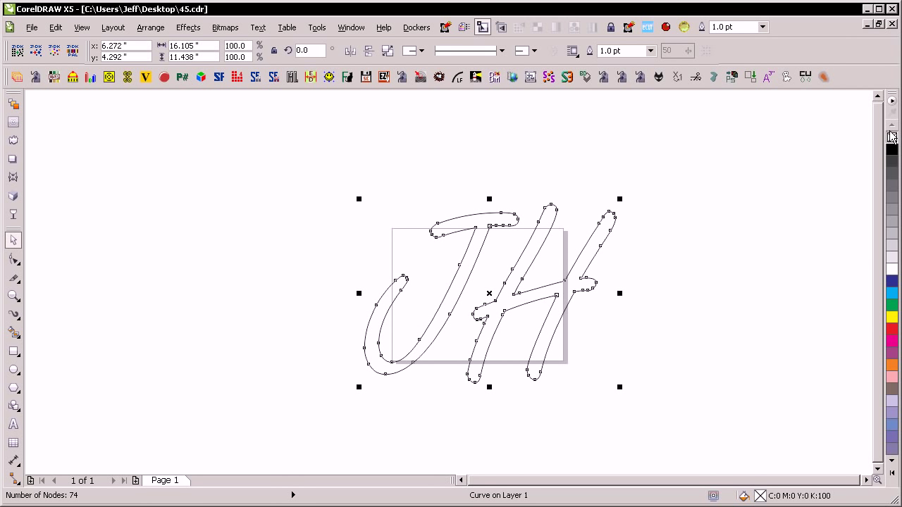
key(i)
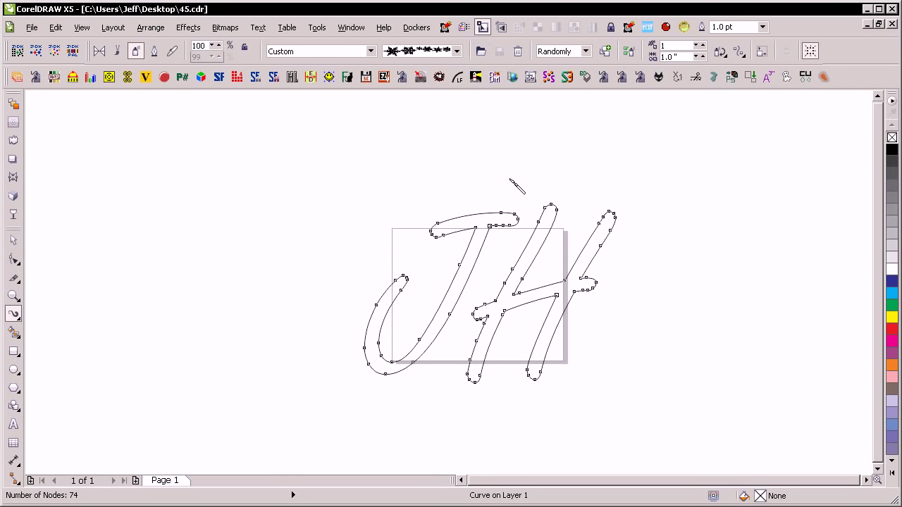
click(457, 51)
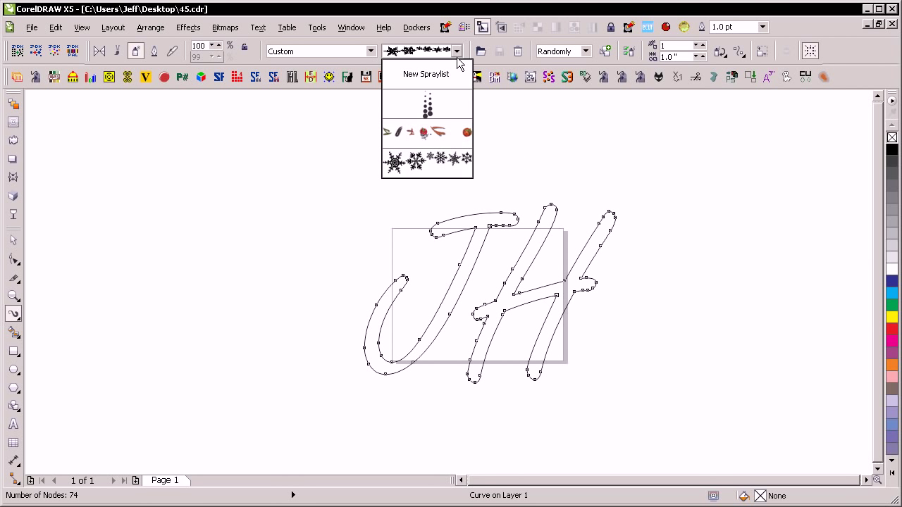
click(445, 169)
key(F4)
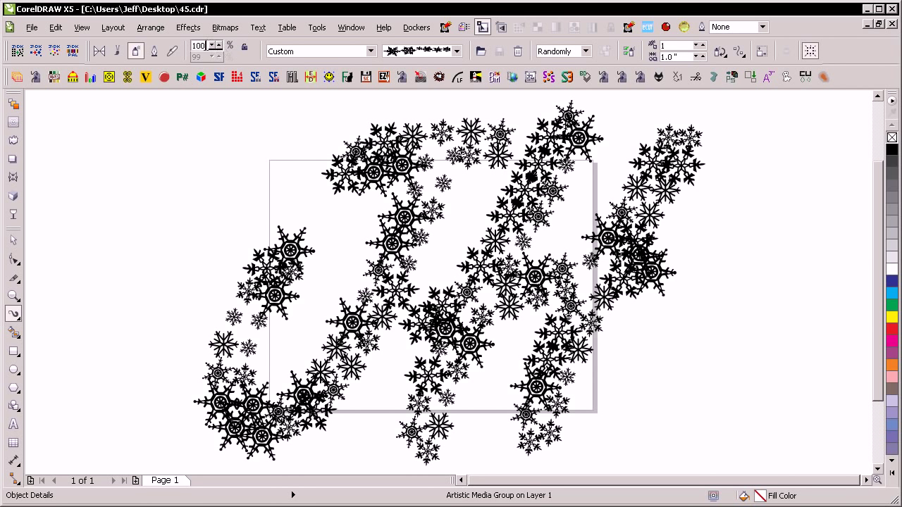
- Set the sprayed snowflakes' size to 50 so they are half size
double_click(201, 45)
text(50)
key(Return)
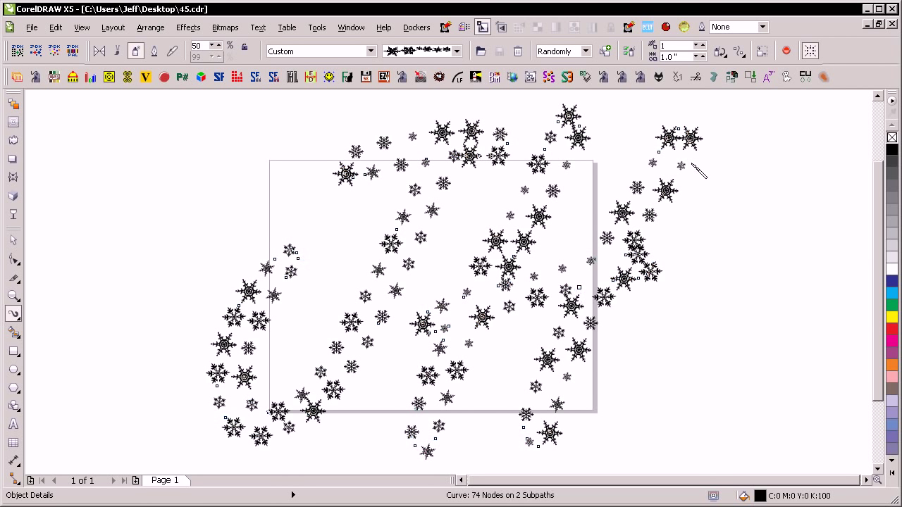
key(space)
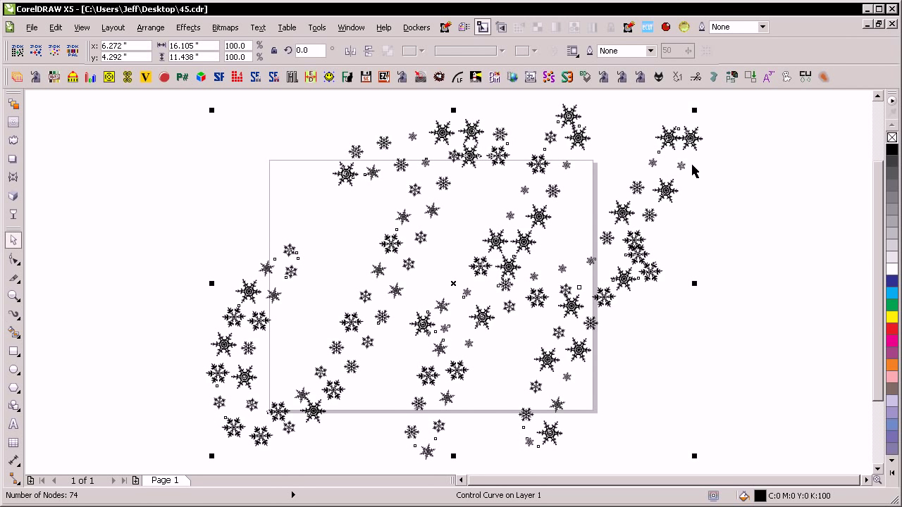
- Add a frame rectangle, scale it to 112% around the design, and remove its outline
double_click(13, 352)
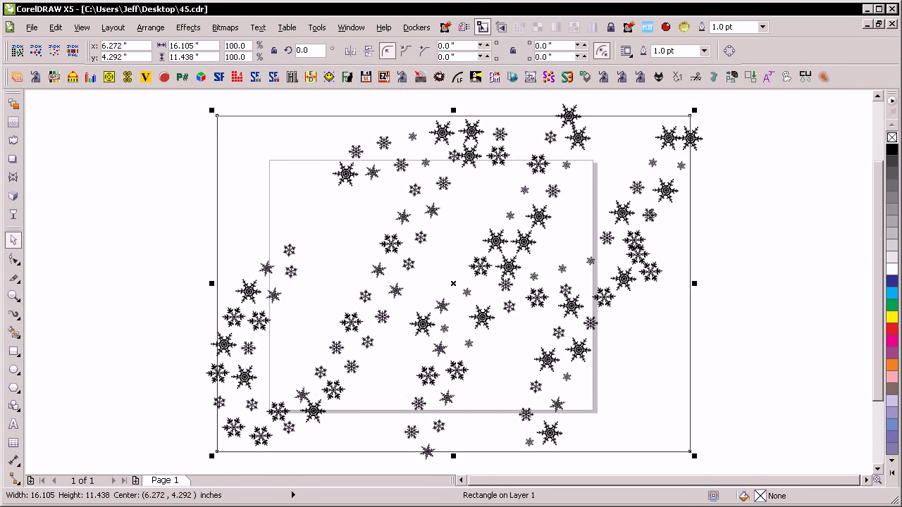
drag(694, 110, 724, 118)
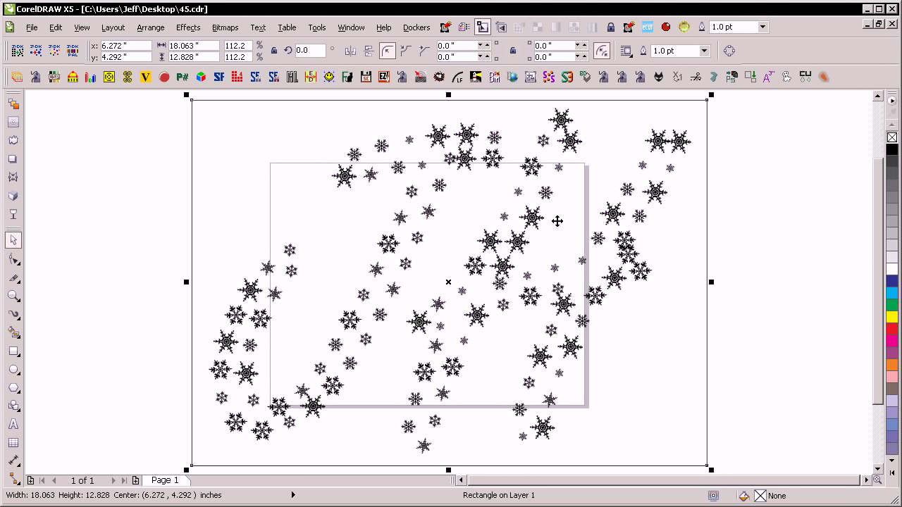
right_click(891, 137)
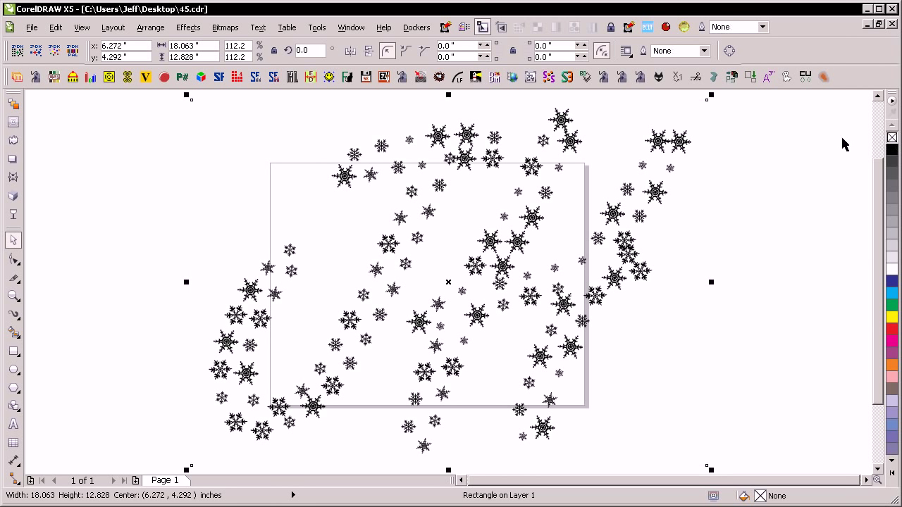
click(845, 143)
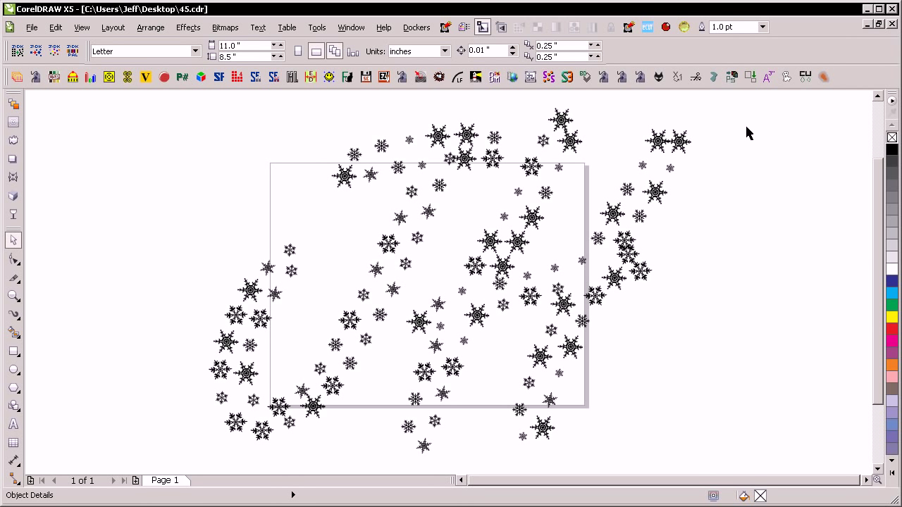
key(ctrl+a)
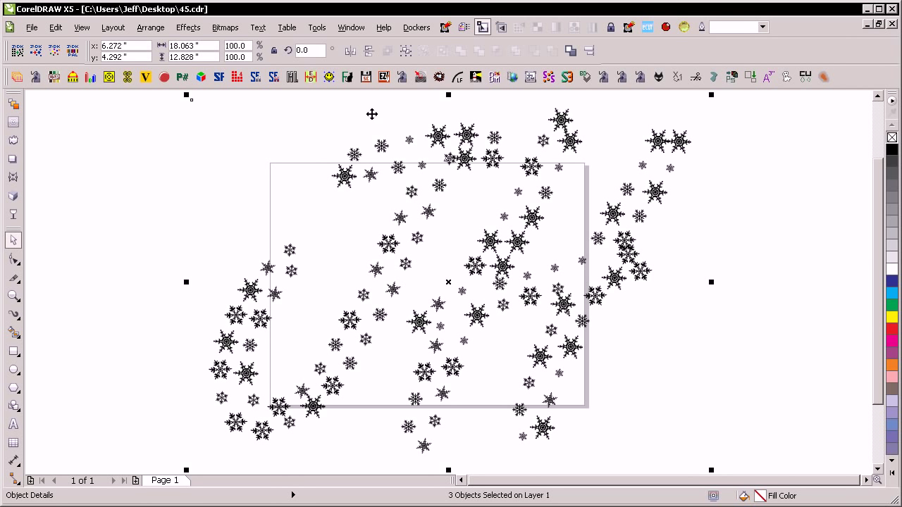
- Convert the design to a 300 dpi RGB Color (24-bit) bitmap with transparent background
click(225, 27)
click(240, 41)
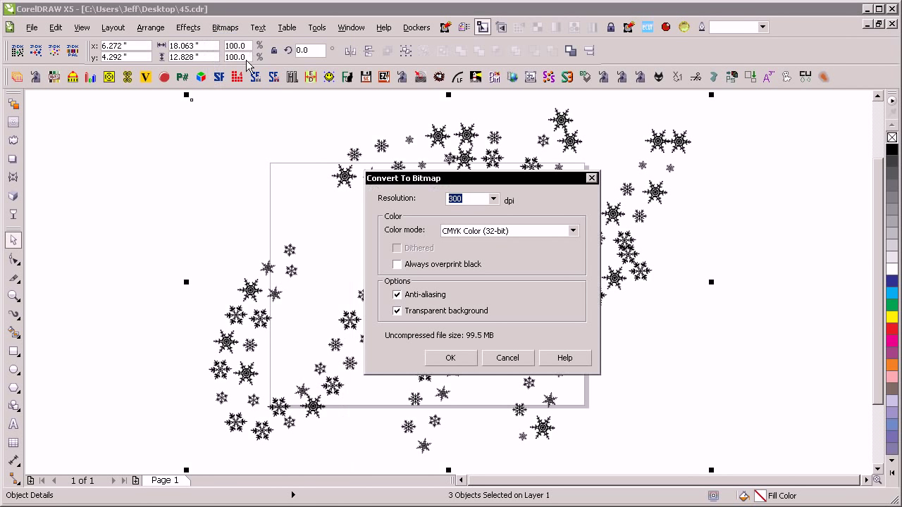
click(545, 232)
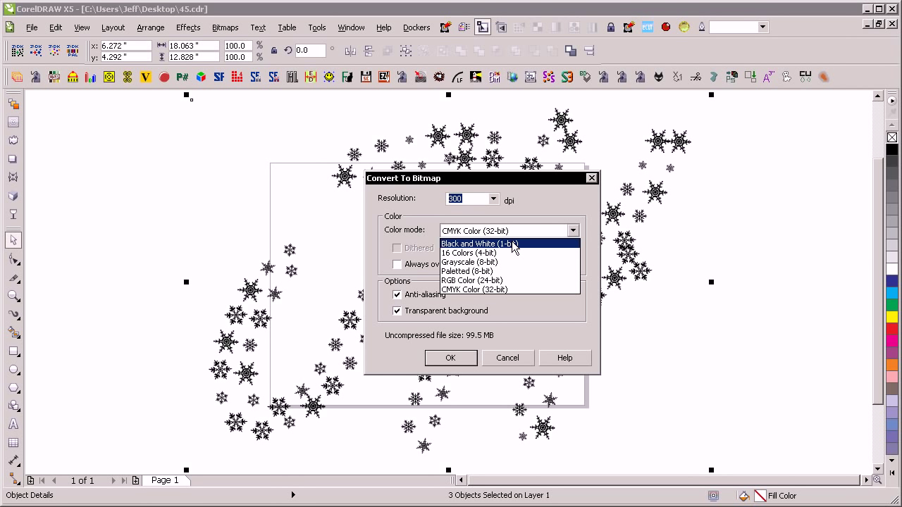
click(494, 281)
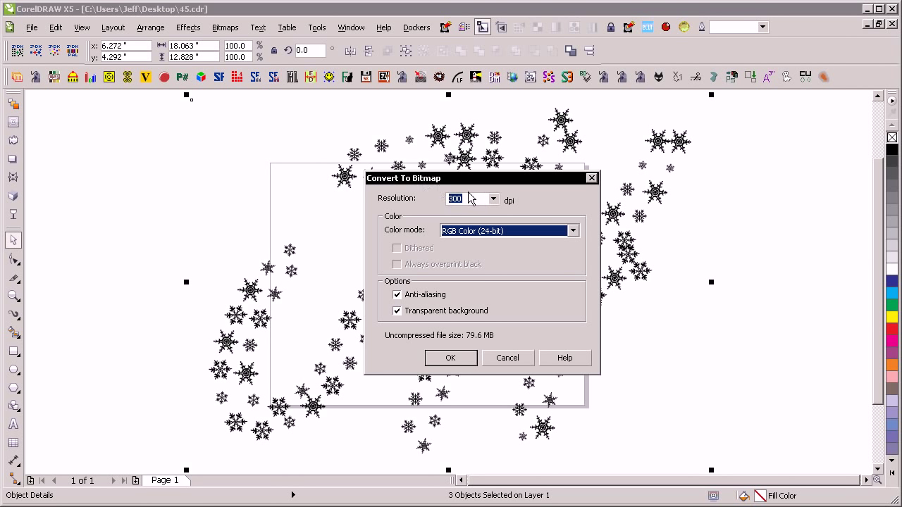
click(444, 360)
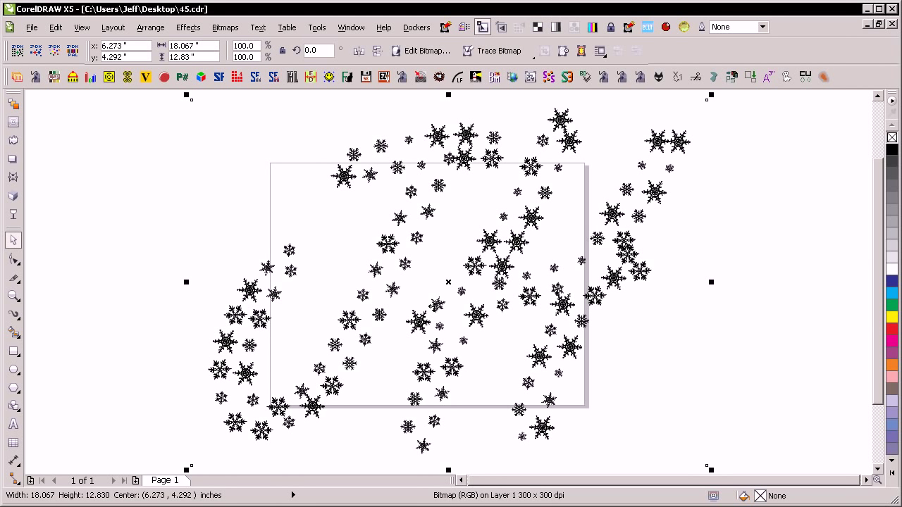
- Send the snowflake bitmap to Photoshop and view it at 100%
click(442, 46)
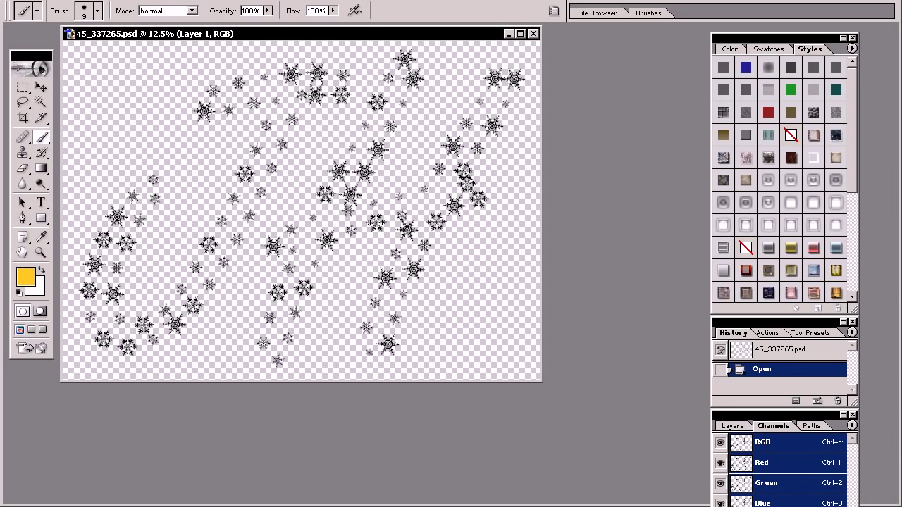
key(ctrl+alt+0)
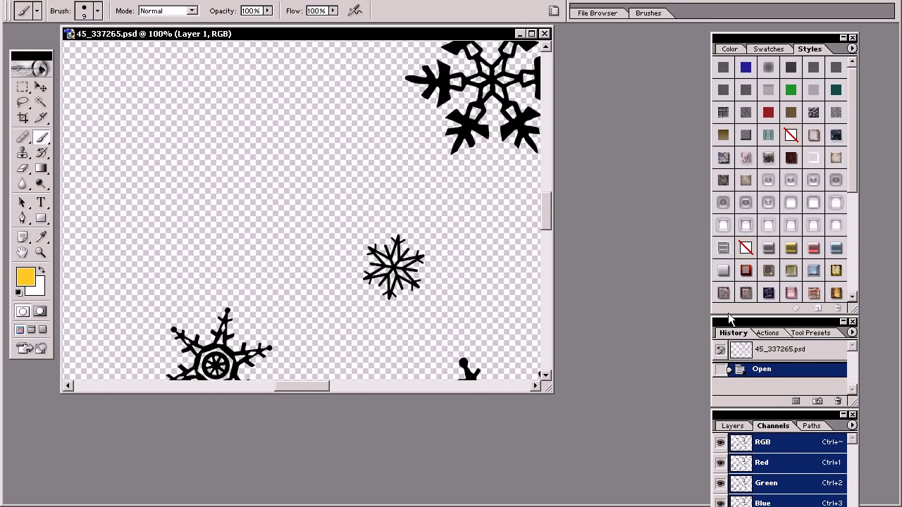
click(761, 349)
- Try several layer styles on the snowflakes, settling on a grey embossed style
click(808, 179)
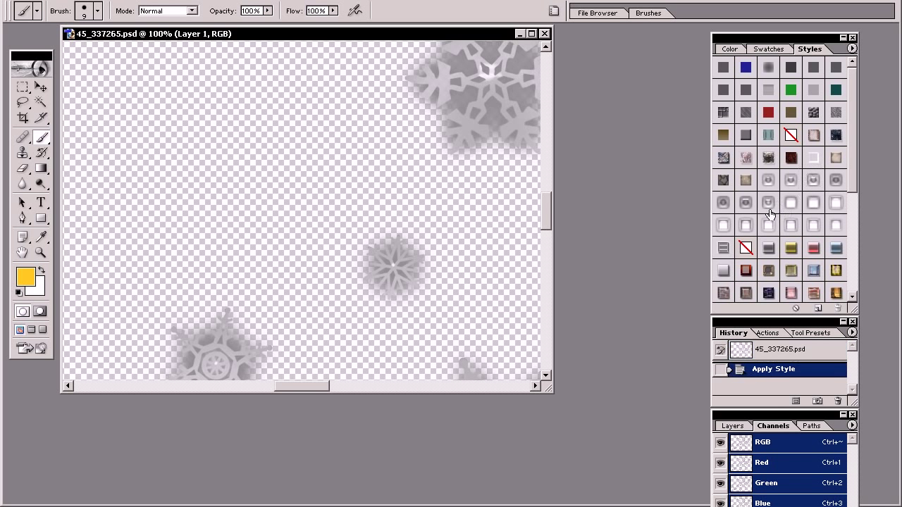
click(768, 205)
click(766, 227)
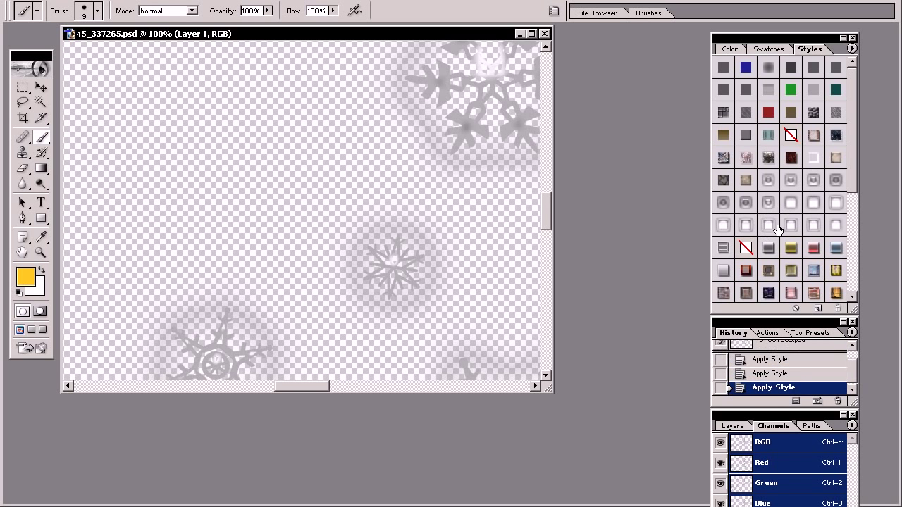
click(787, 230)
click(834, 222)
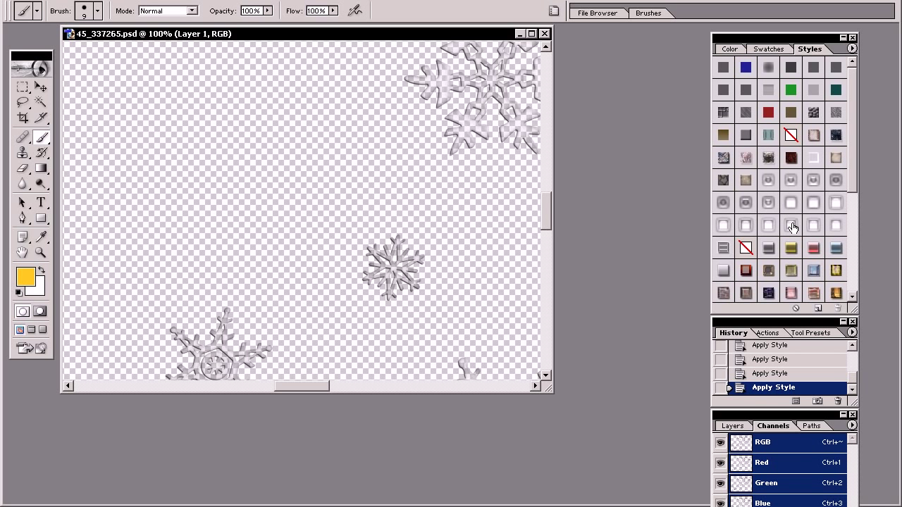
click(835, 272)
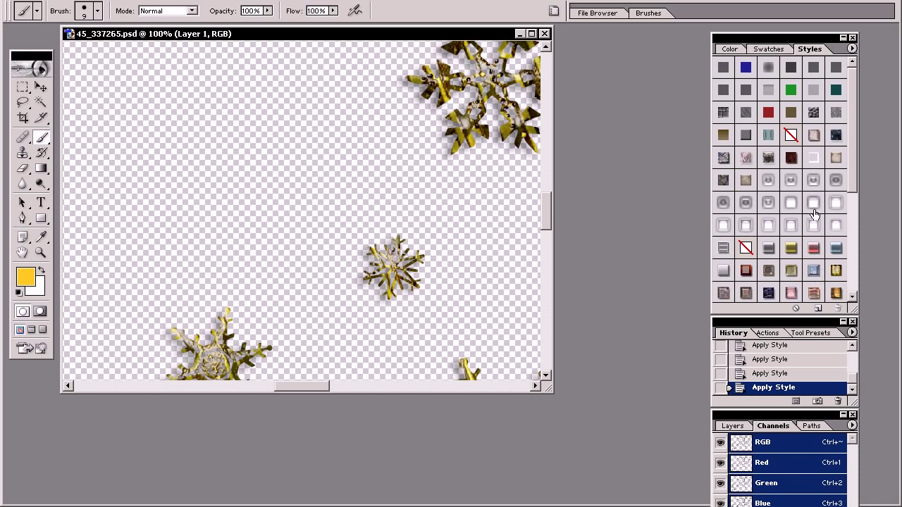
click(813, 178)
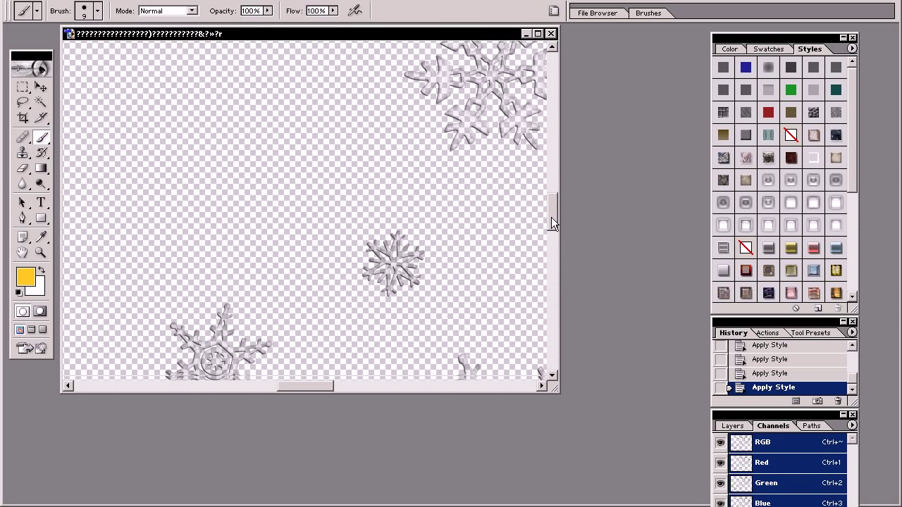
drag(546, 212, 577, 323)
drag(853, 169, 850, 272)
click(835, 207)
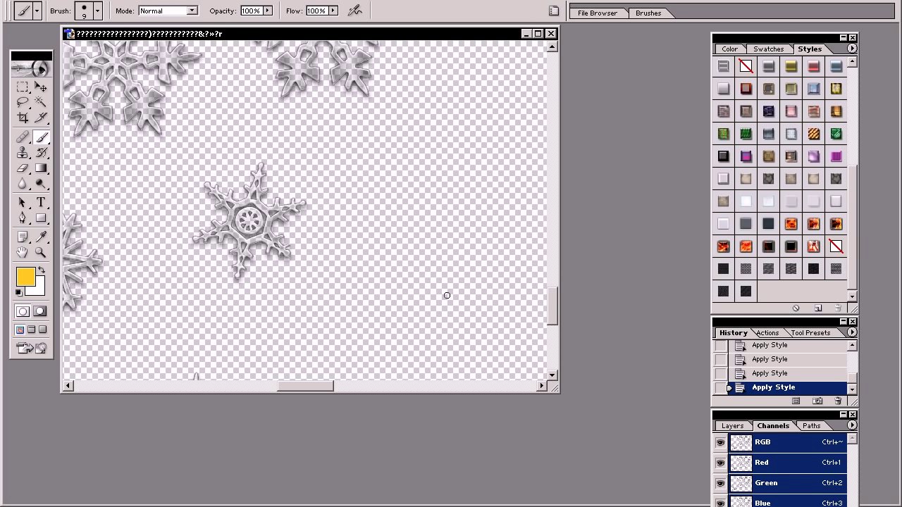
- Merge a new empty layer into the styled snowflakes, close without saving, and return to CorelDRAW
key(ctrl+alt+shift+n)
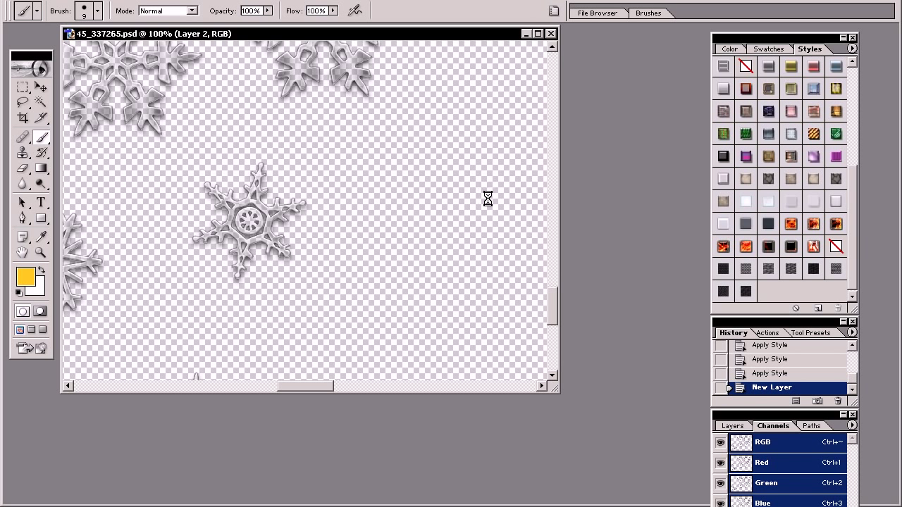
key(ctrl+e)
key(ctrl+w)
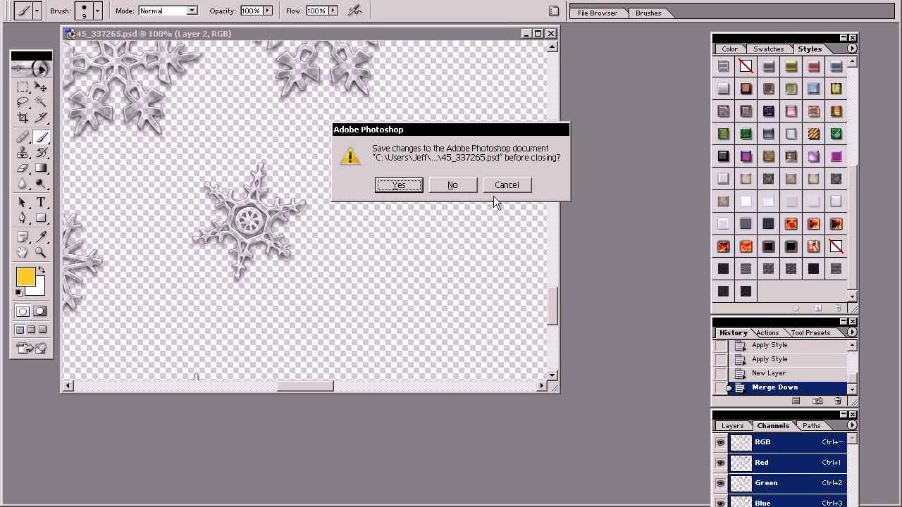
key(n)
key(alt+Tab)
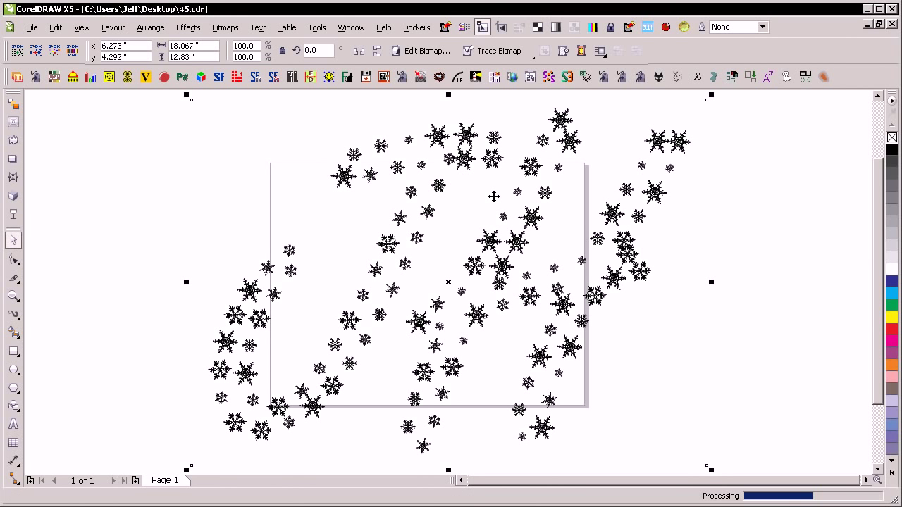
- Shrink the snowflake bitmap to 47.5% and centre it on the page
click(775, 229)
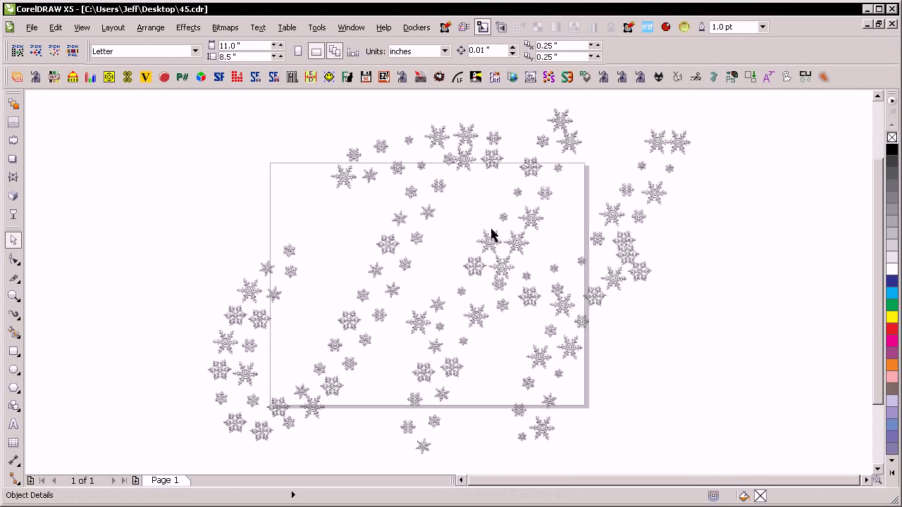
click(514, 243)
click(151, 302)
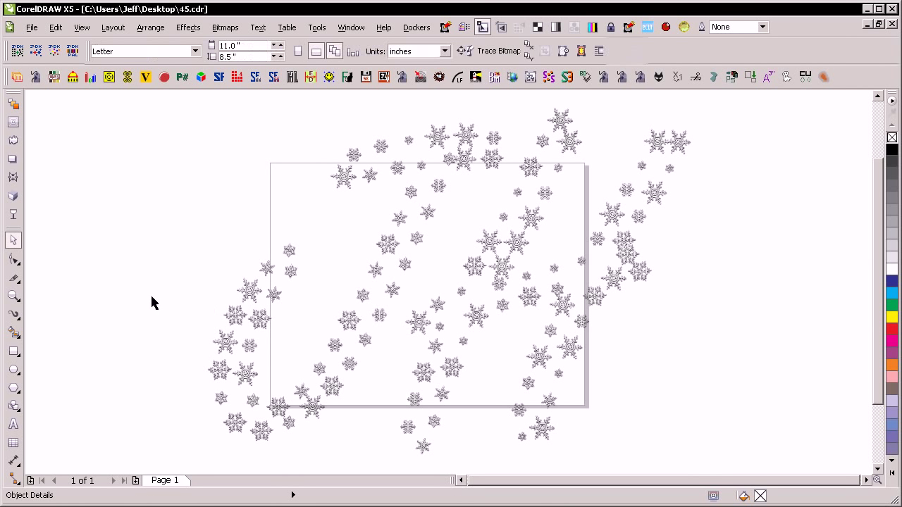
click(238, 316)
drag(710, 95, 576, 199)
key(p)
- Enlarge the snowflakes to 57.8% about their centre and add an 11 × 8.5 inch page rectangle
key(shift+F2)
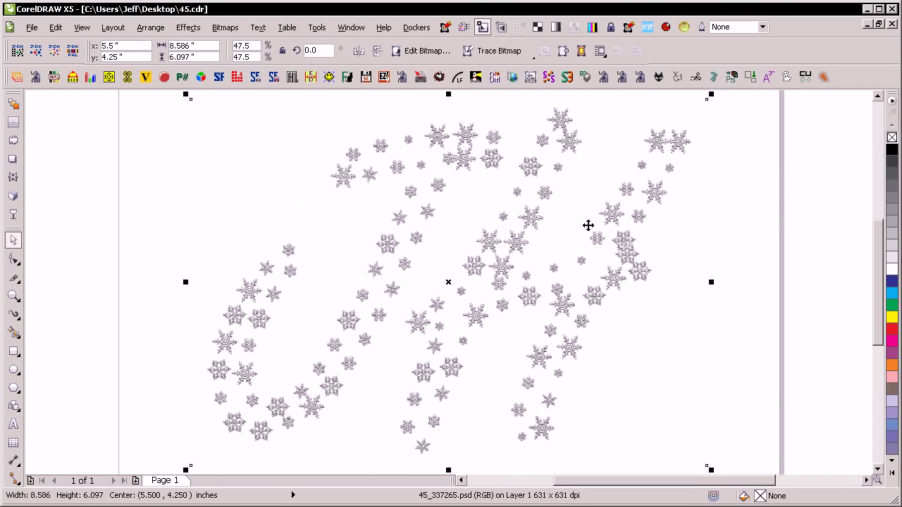
key(F3)
drag(584, 187, 611, 166)
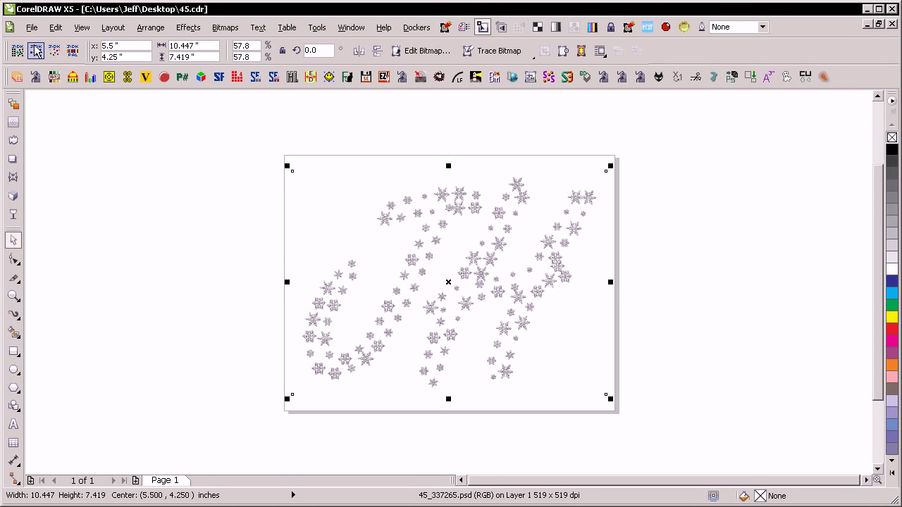
double_click(13, 351)
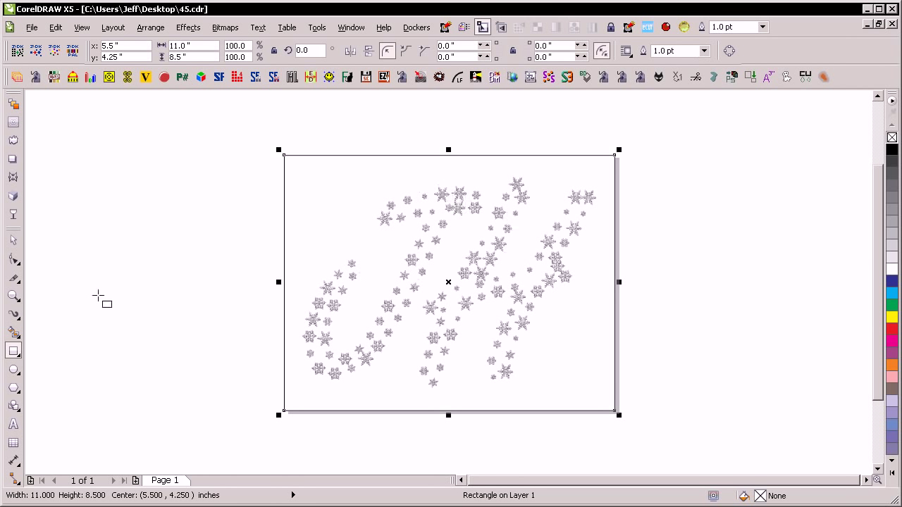
- Give the page rectangle a vertical linear fill from dark blue at top to cyan at bottom
key(g)
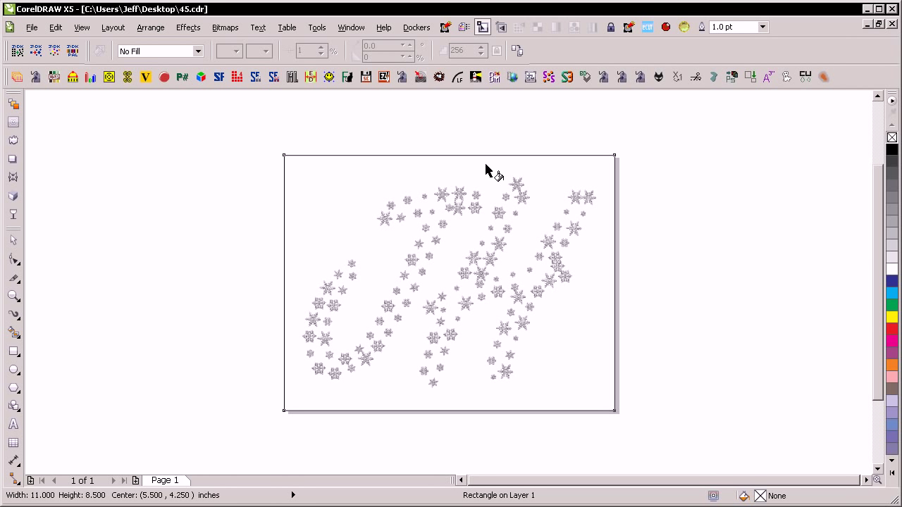
drag(476, 155, 501, 410)
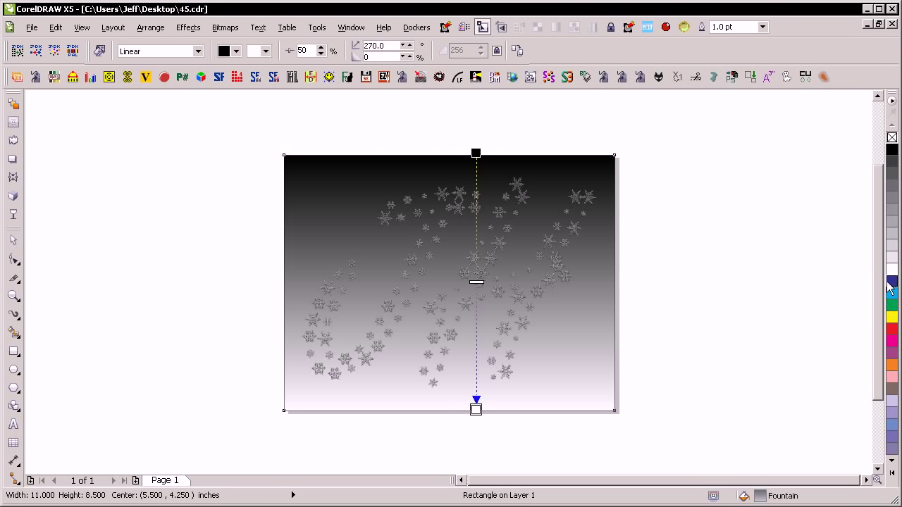
drag(892, 280, 477, 159)
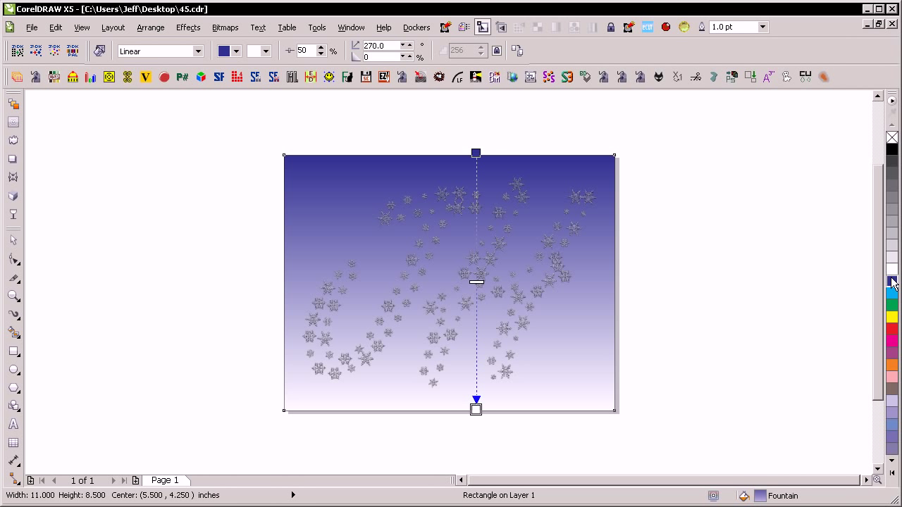
drag(892, 292, 477, 410)
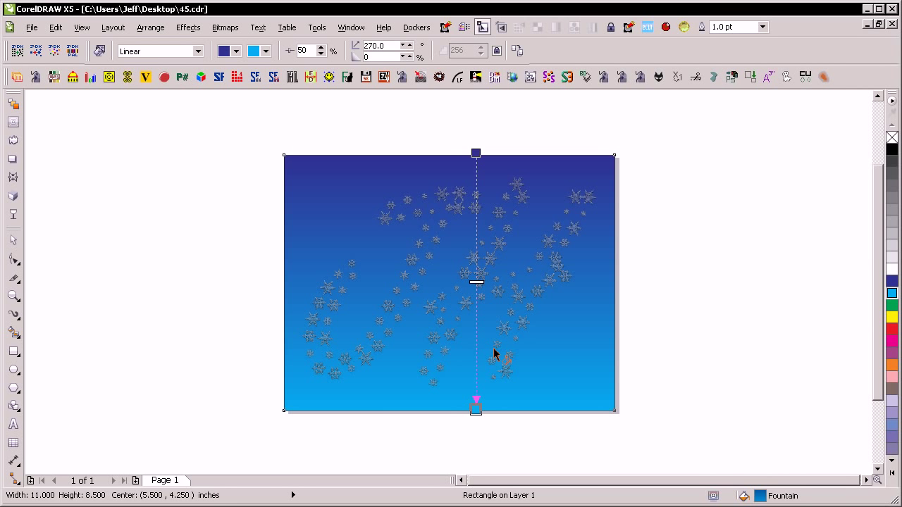
key(space)
- Zoom in to inspect the snowflakes over the gradient, then reselect the background rectangle
scroll(500, 317, up, 3)
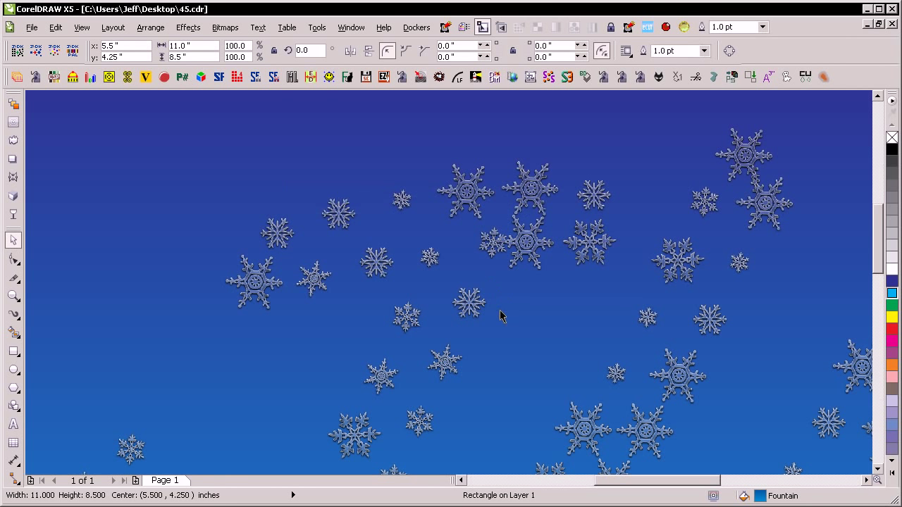
scroll(605, 211, up, 2)
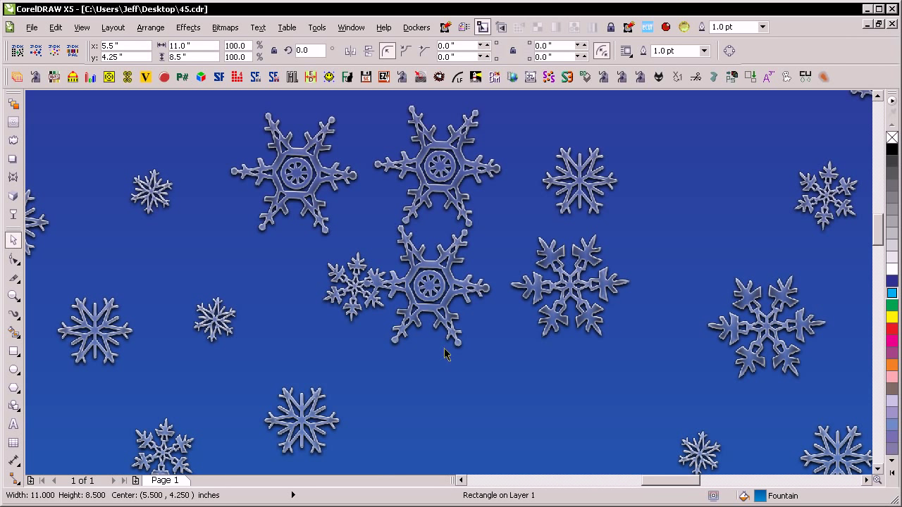
drag(684, 238, 845, 433)
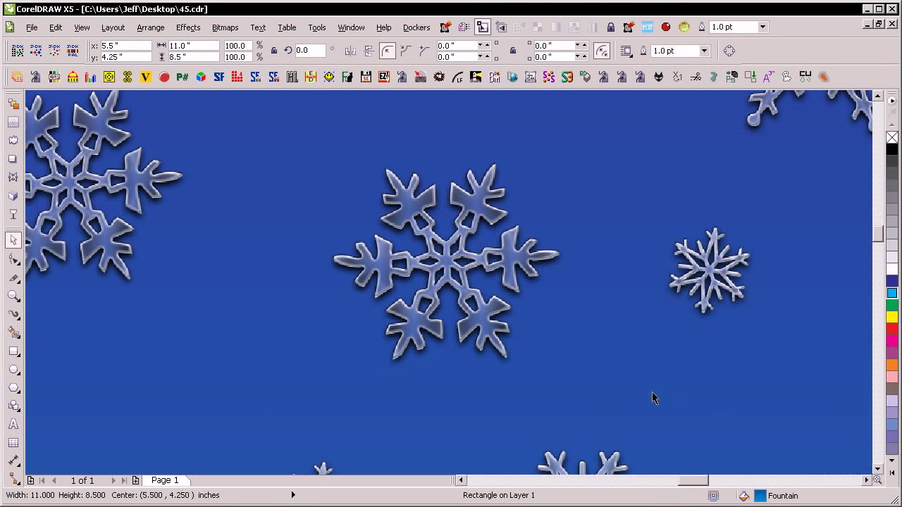
key(shift+F4)
click(749, 238)
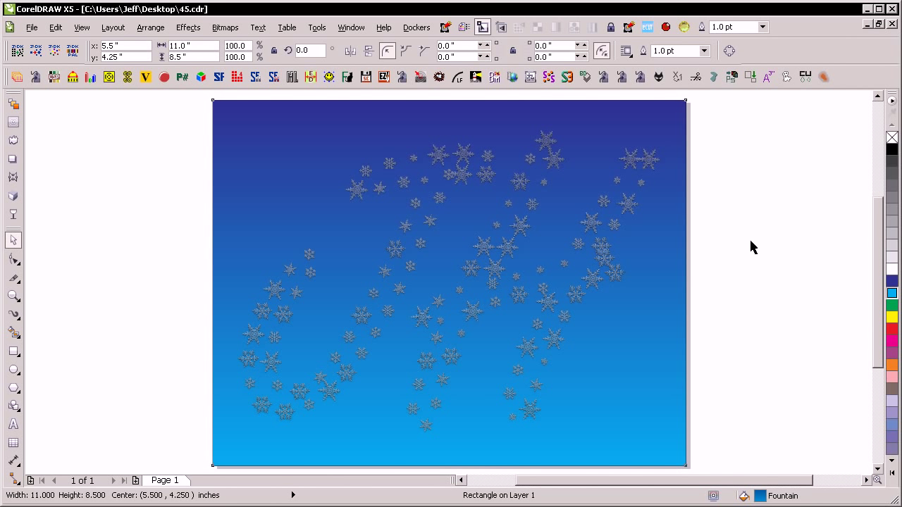
click(654, 126)
- Give the snowflake bitmap Uniform transparency at 0 with the Divide merge mode
key(Escape)
click(281, 296)
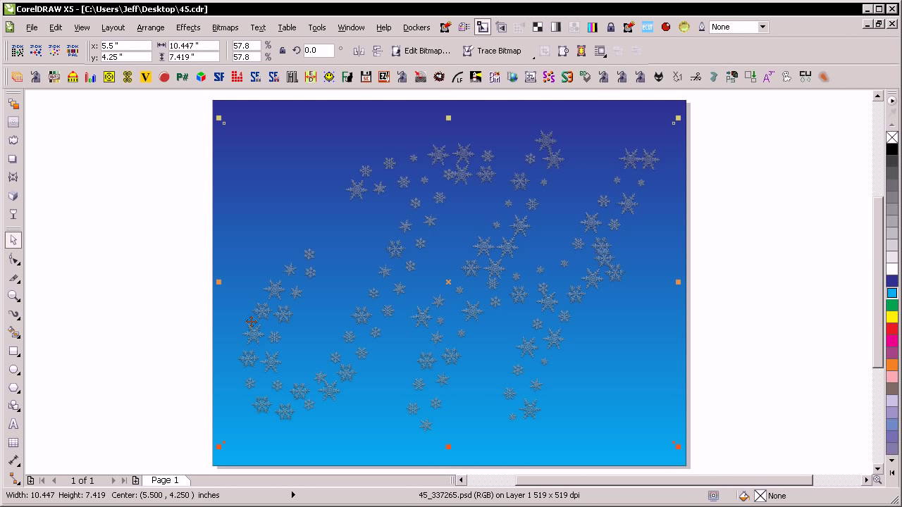
click(13, 214)
click(161, 49)
click(154, 72)
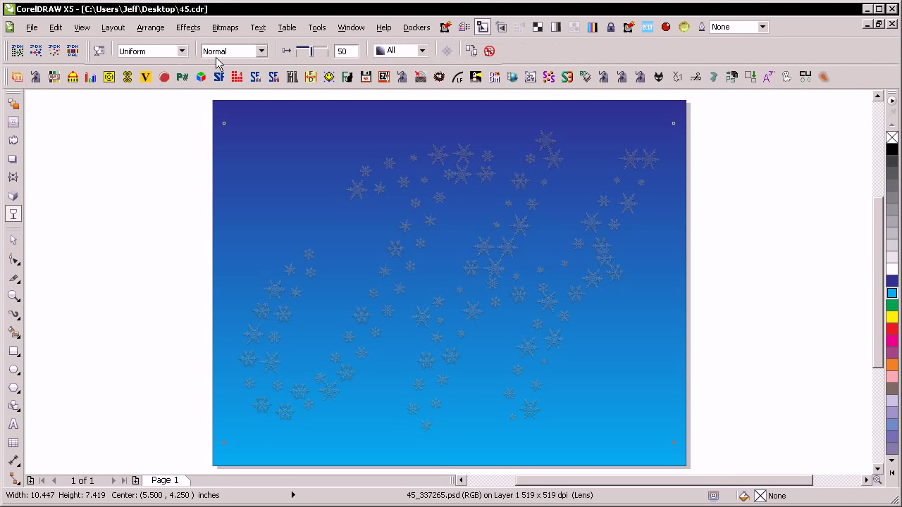
drag(315, 56, 297, 58)
click(258, 53)
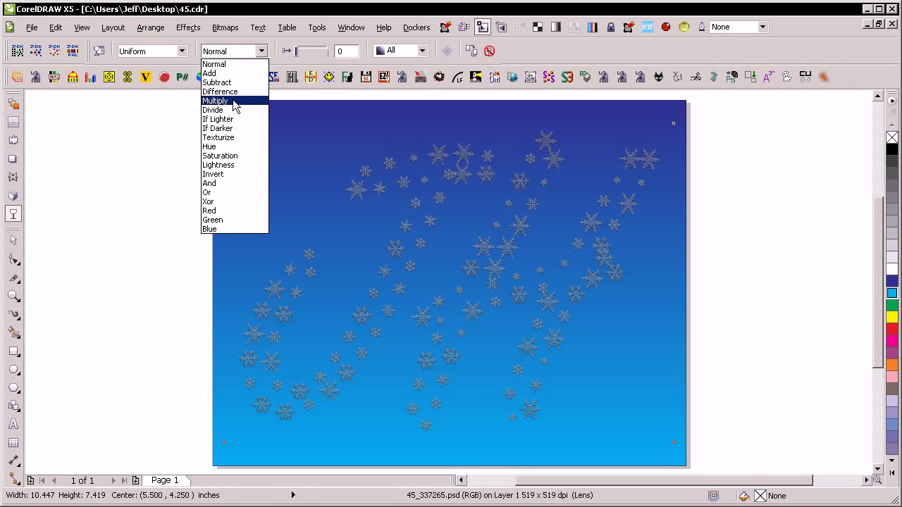
click(235, 113)
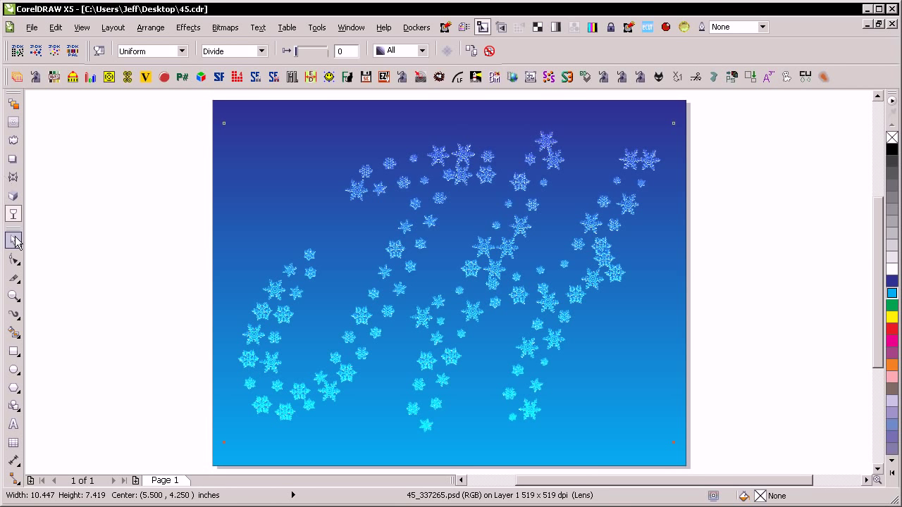
- Deselect the bitmap and zoom into the snowflakes to inspect the blend
click(13, 241)
click(49, 240)
drag(360, 233, 584, 328)
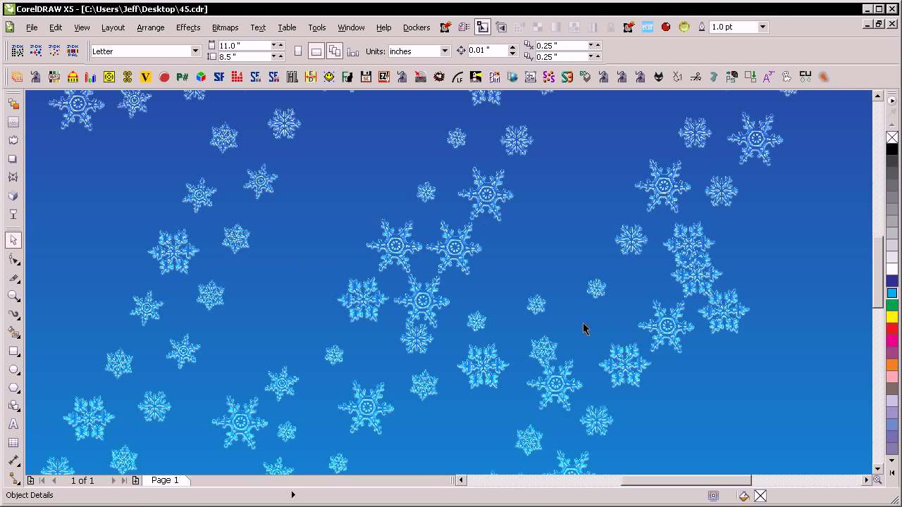
scroll(780, 312, up, 2)
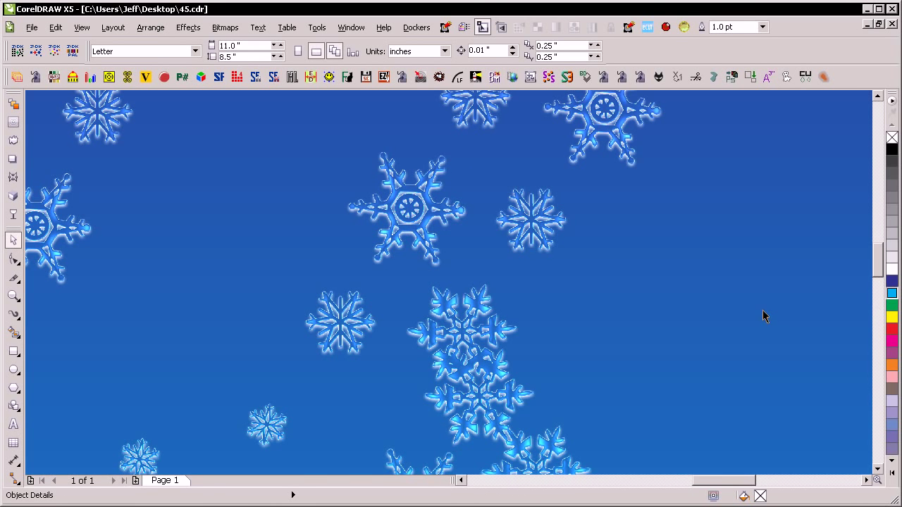
scroll(535, 298, up, 3)
key(shift+F4)
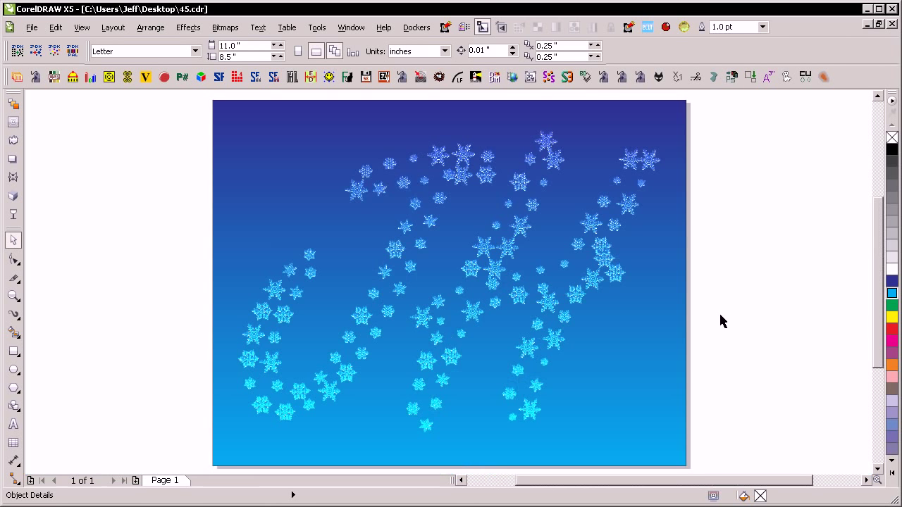
scroll(678, 282, up, 4)
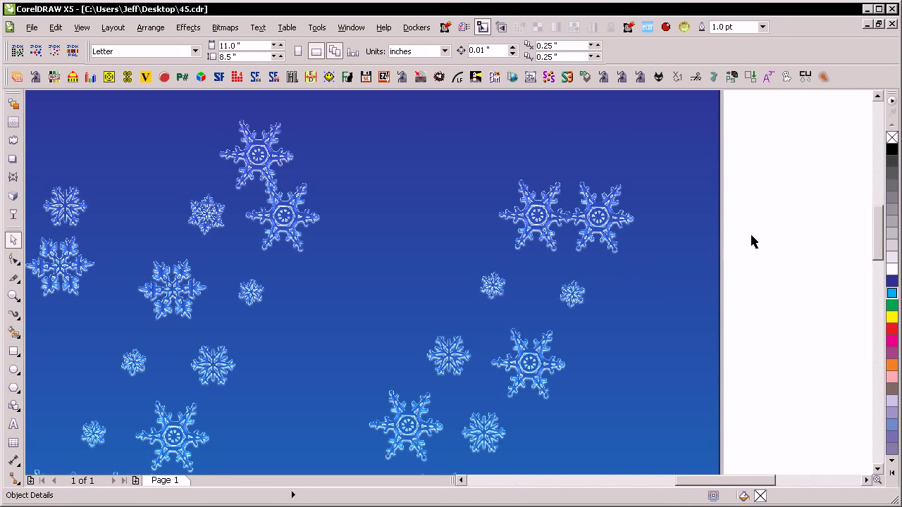
key(shift+F4)
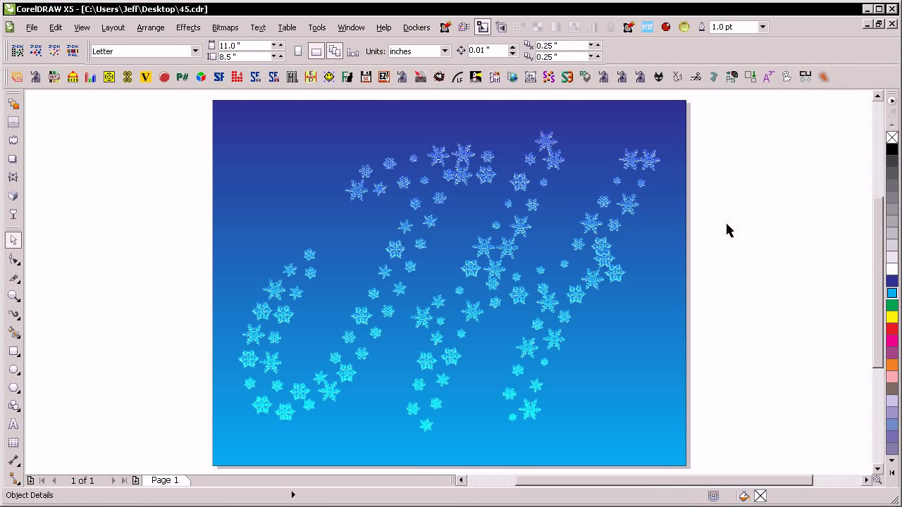